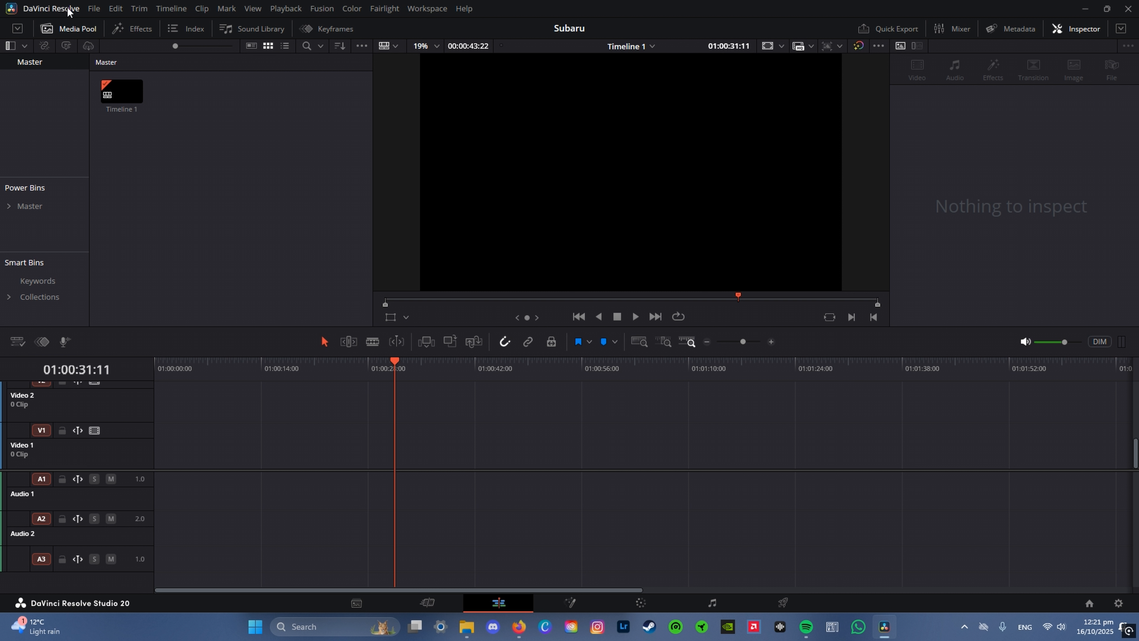
left_click(1107, 10)
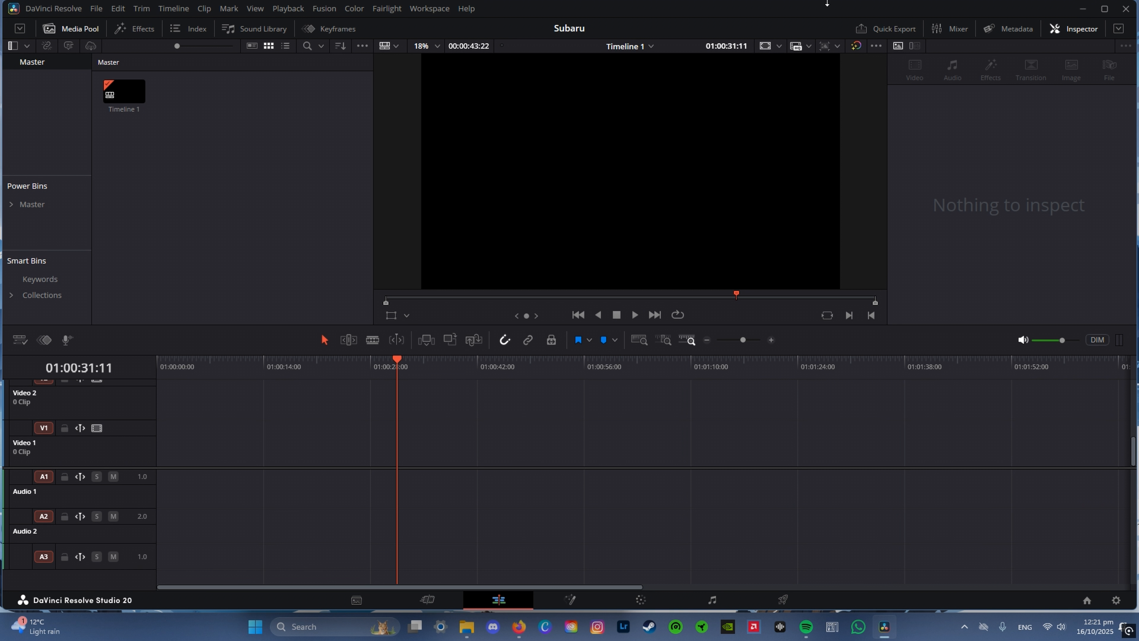
left_click(1104, 9)
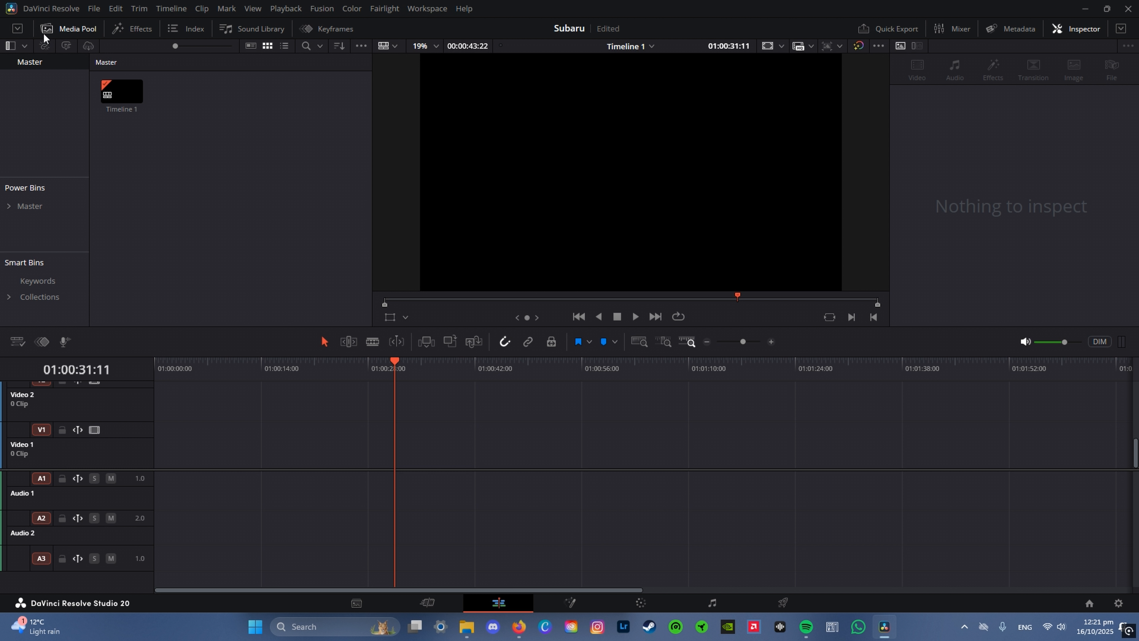
Step: Open the project settings and review the master settings, including the available timeline resolutions
left_click(51, 8)
mouse_move(101, 17)
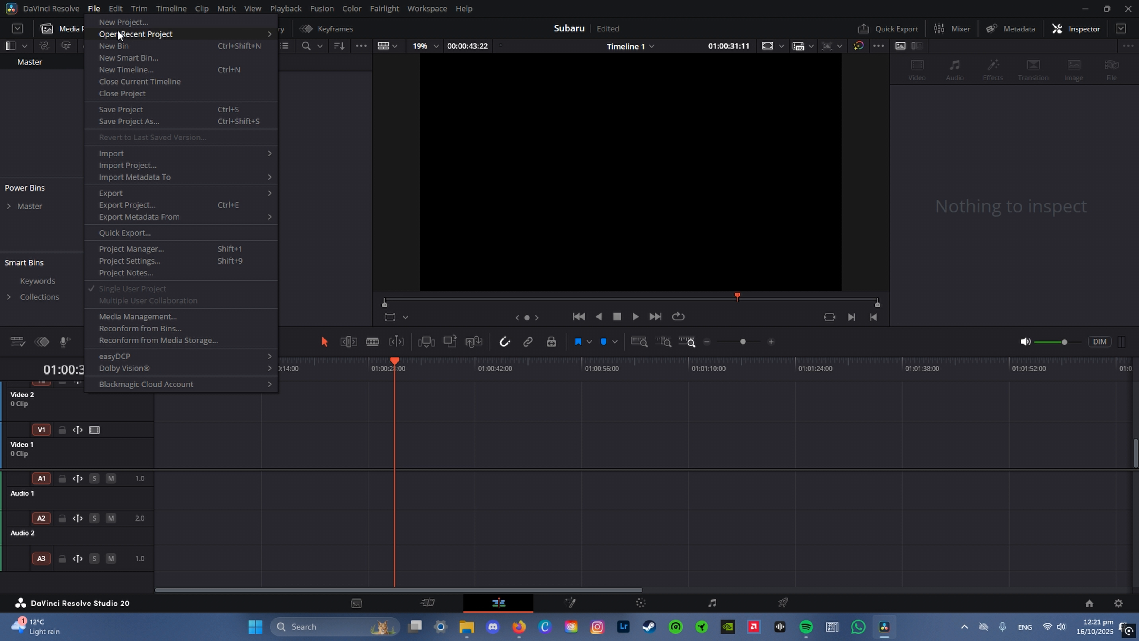
left_click(153, 261)
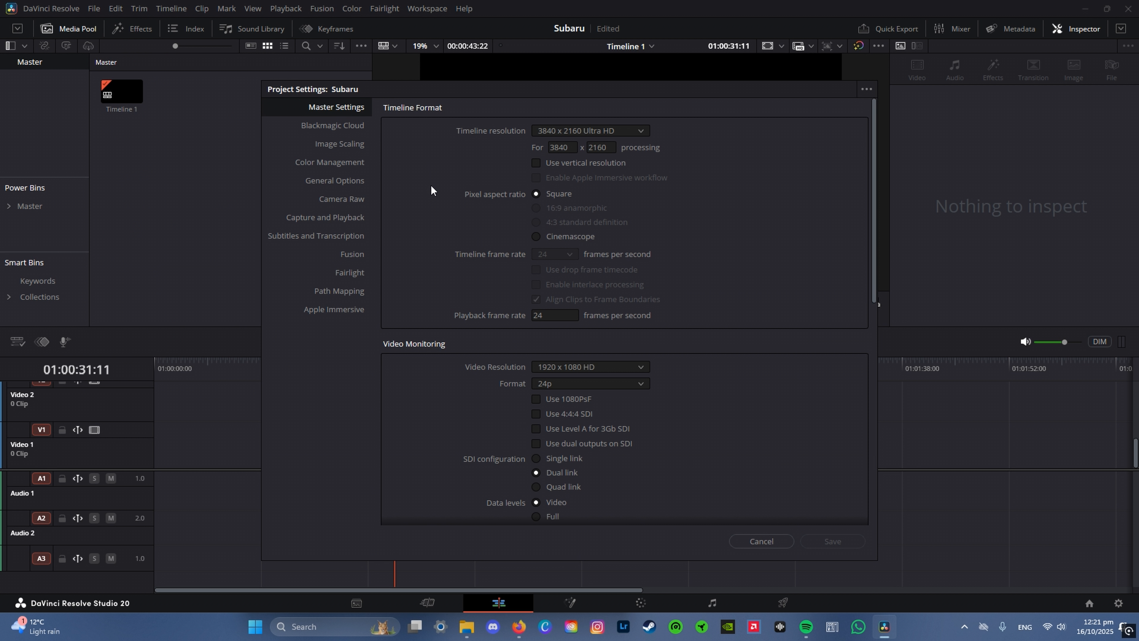
scroll(484, 263, "down", 5)
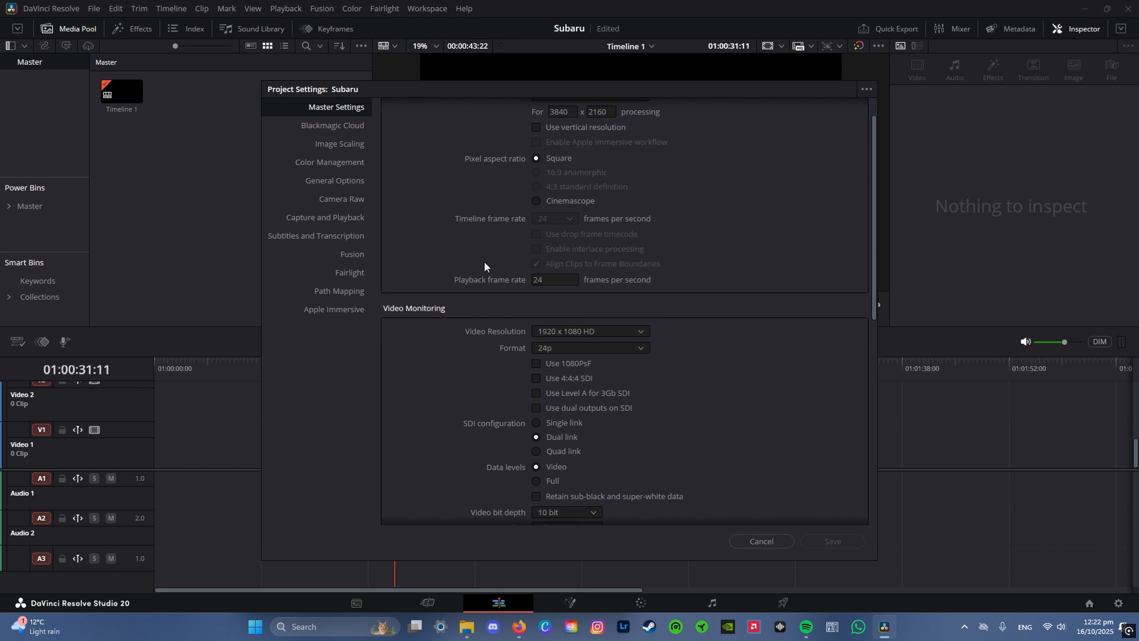
scroll(516, 314, "down", 4)
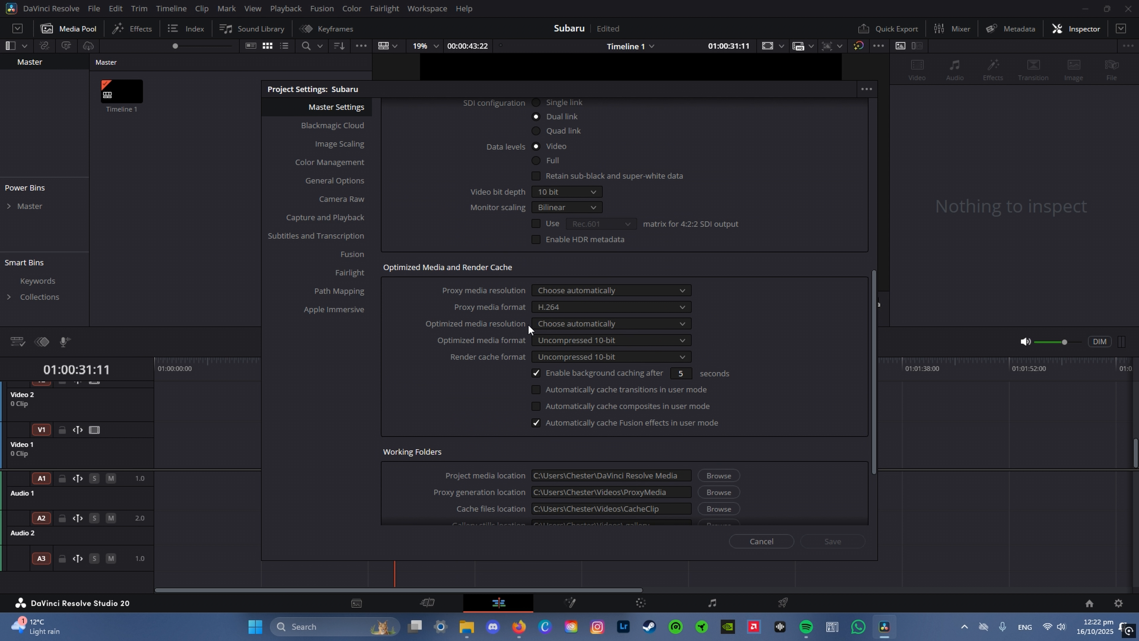
scroll(530, 329, "up", 8)
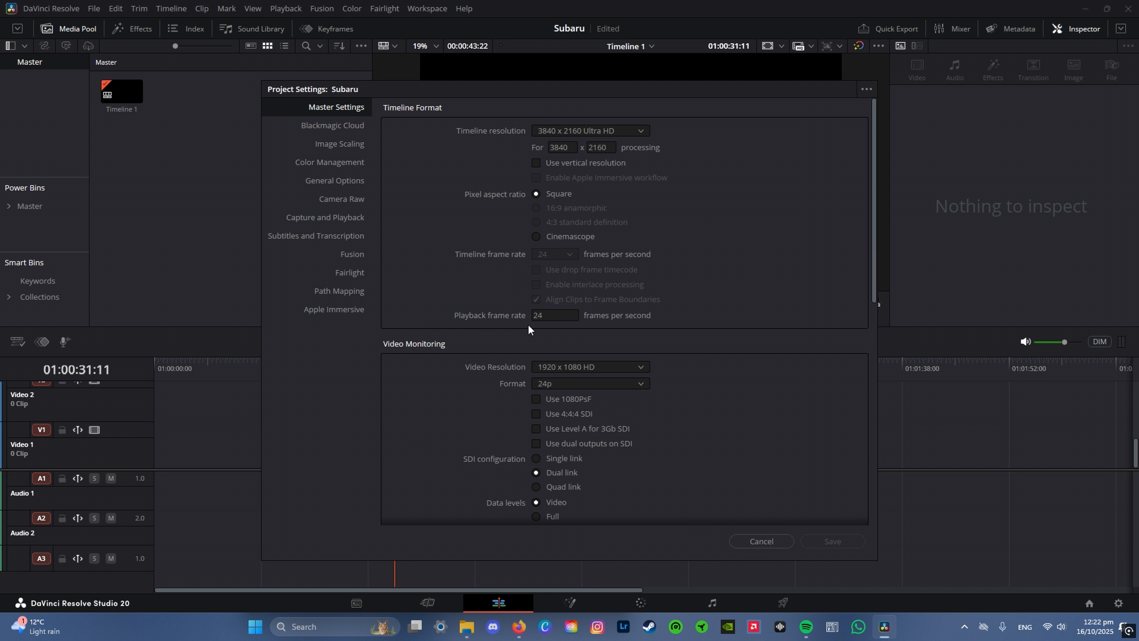
left_click(584, 132)
left_click(457, 282)
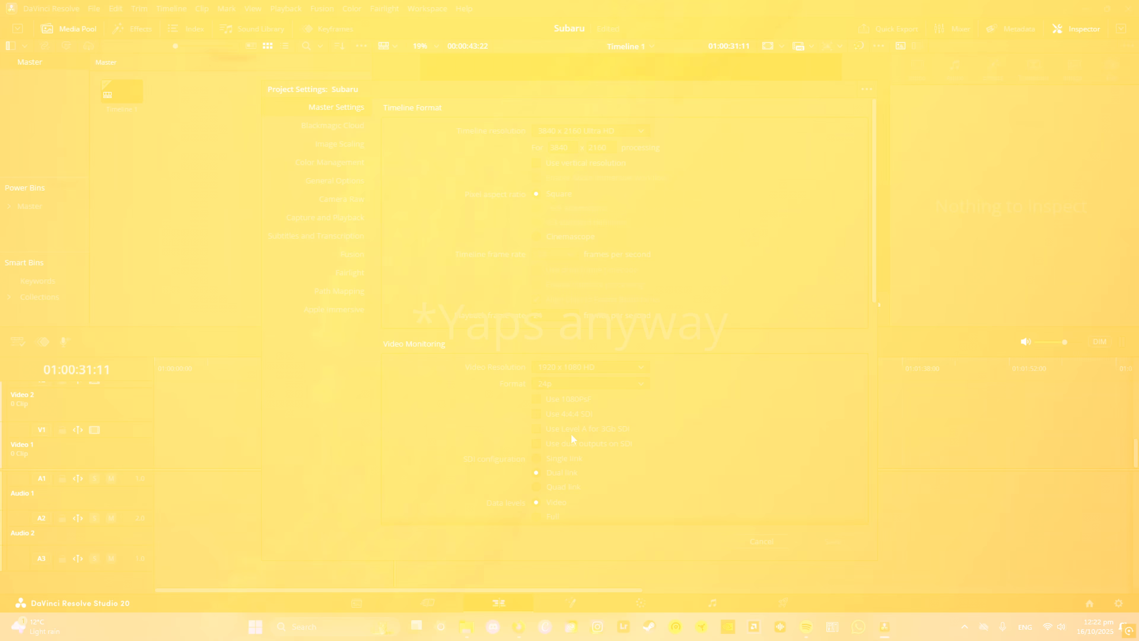
Step: Go to the Color Management settings and look at the timeline color space options
left_click(335, 155)
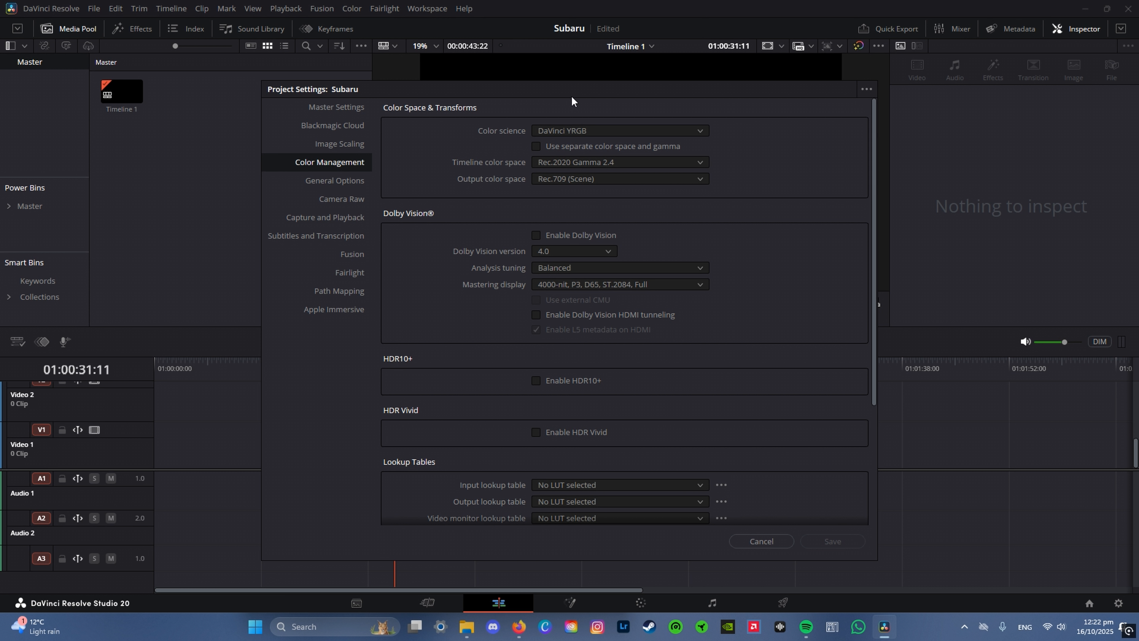
left_click(563, 164)
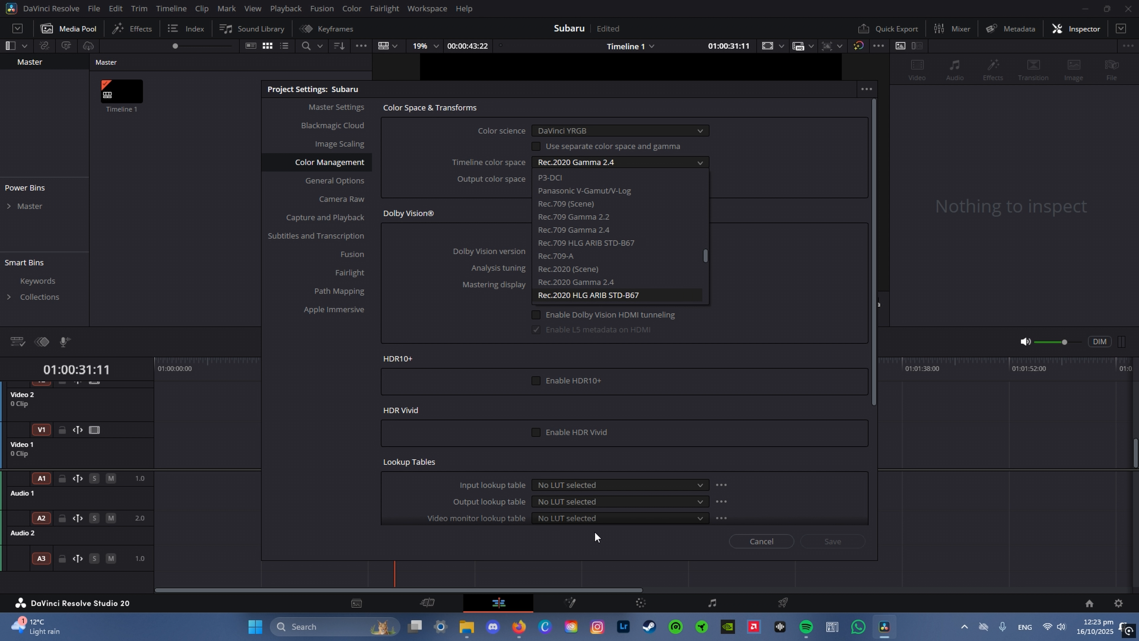
Step: Switch to Firefox and examine the Rec.709 and Rec.2020 gamut comparison in the Medium article, closing it when finished
left_click(520, 624)
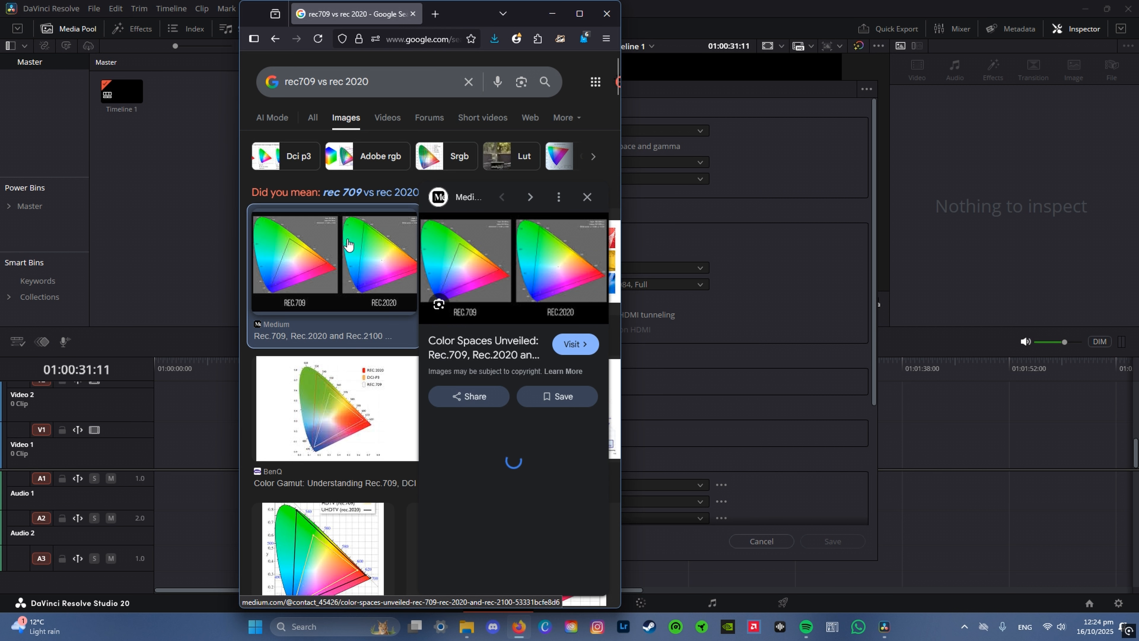
left_click(507, 248)
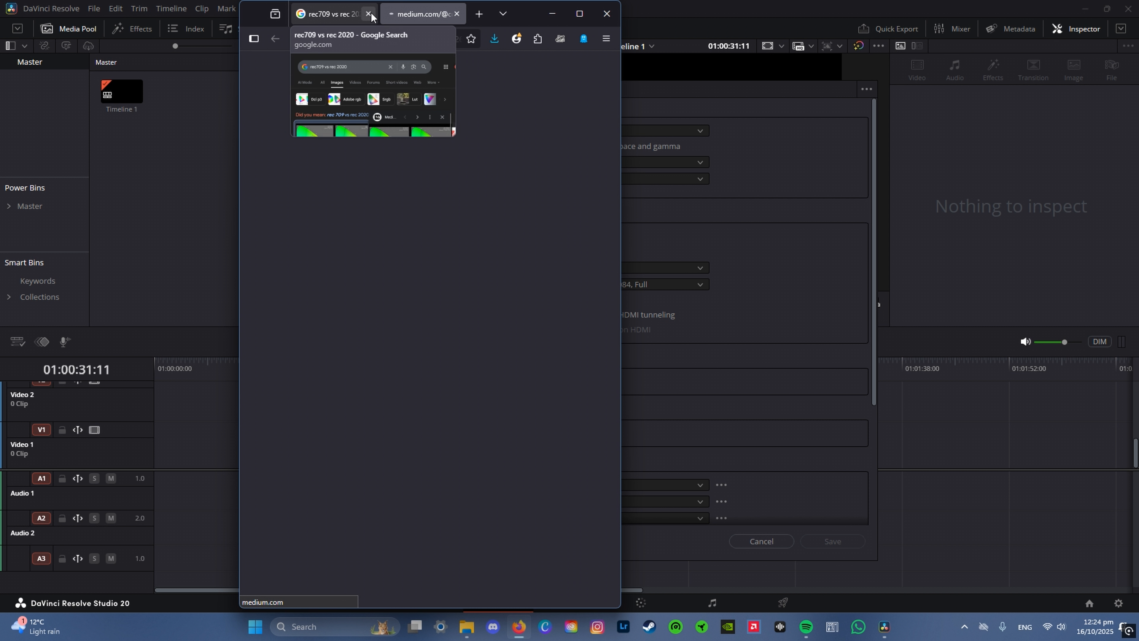
left_click(370, 15)
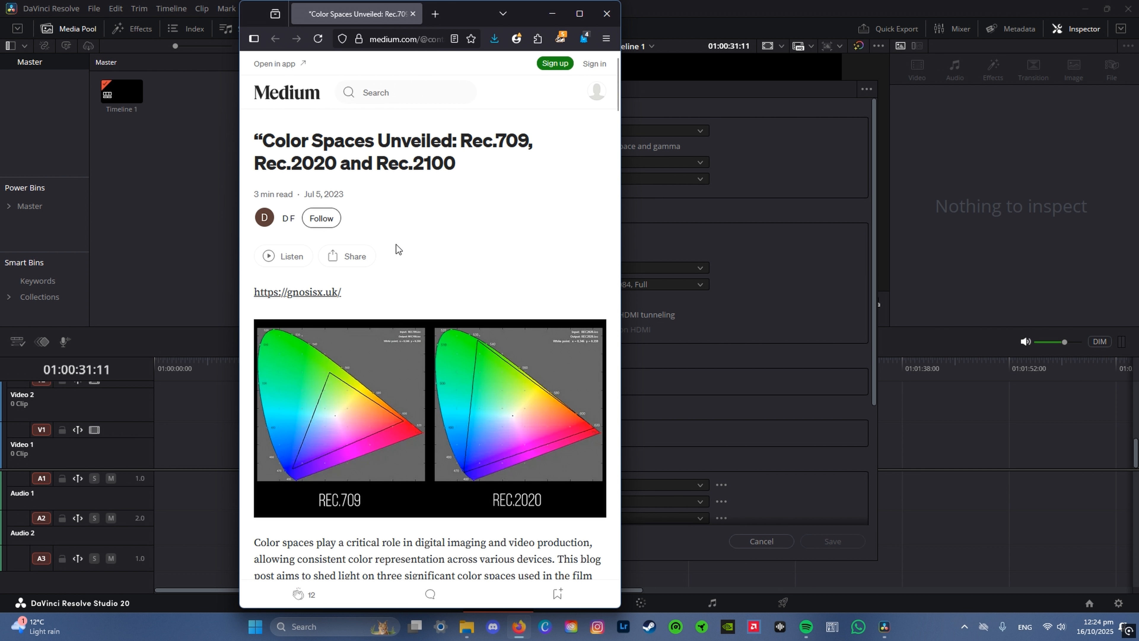
scroll(390, 320, "down", 4)
scroll(391, 320, "up", 1)
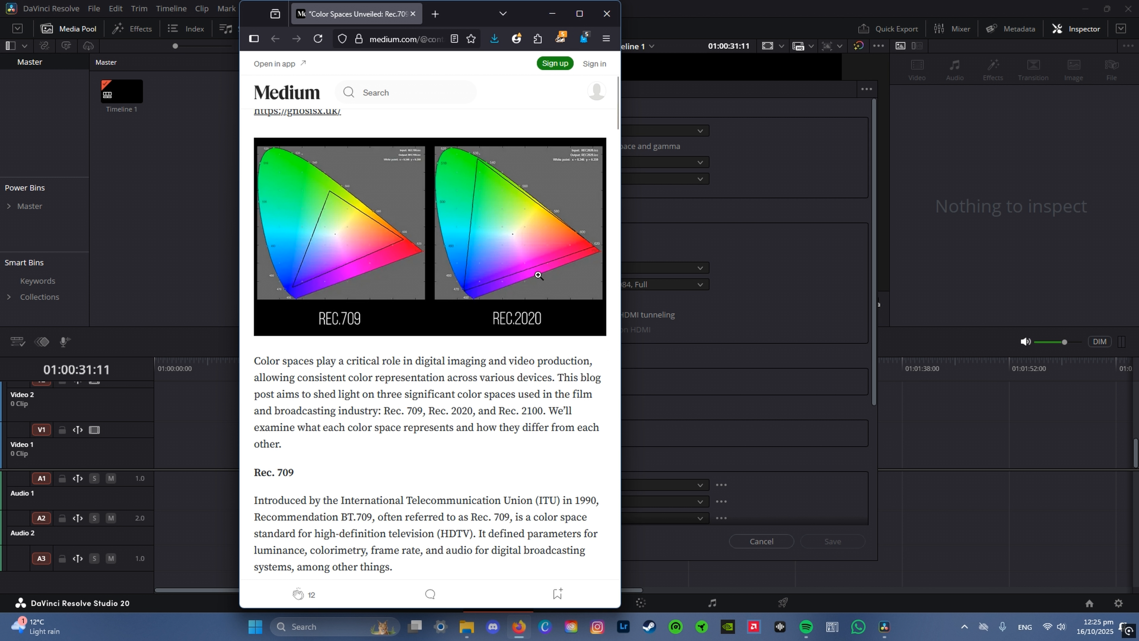
left_click(413, 14)
Step: Review the available timeline and output color spaces, comparing the Rec.709 and Rec.2020 options
left_click(593, 161)
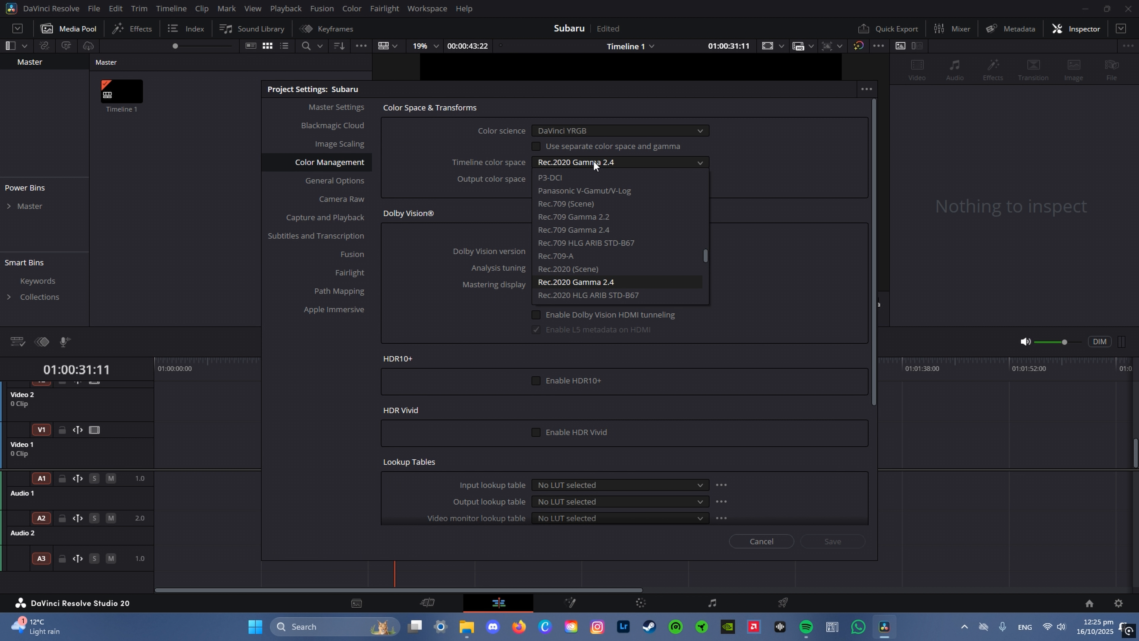
left_click(513, 167)
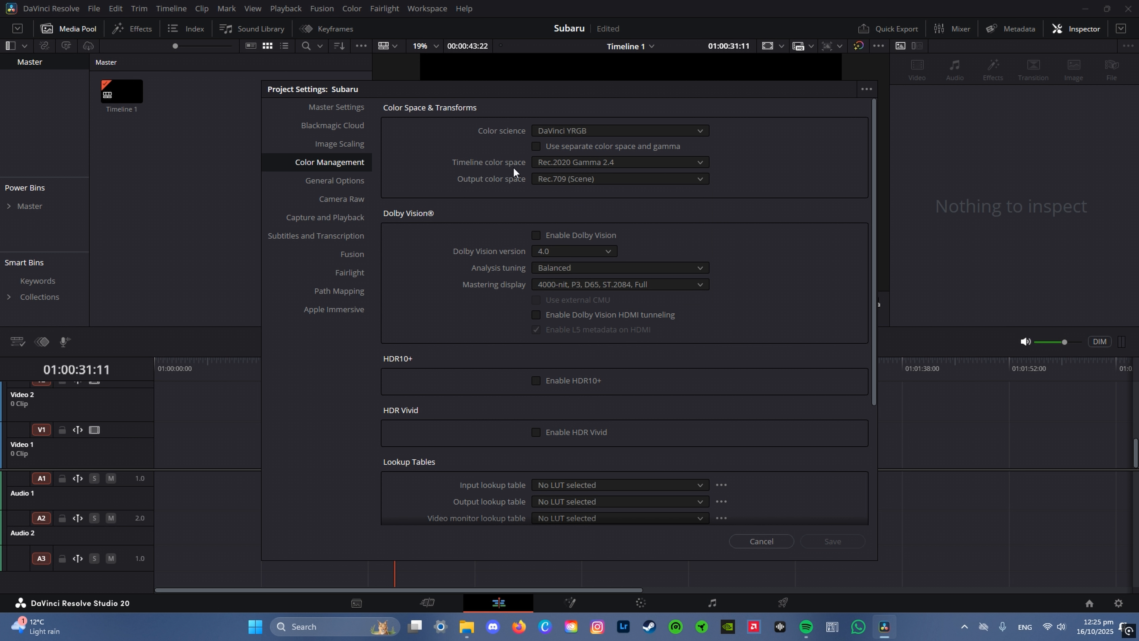
left_click(584, 179)
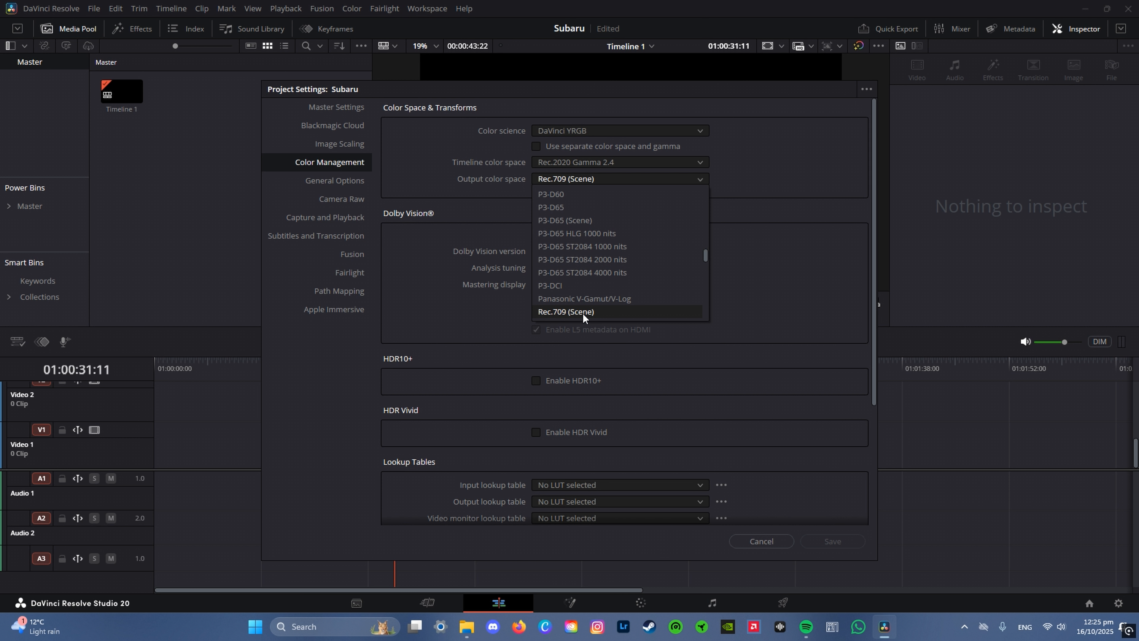
left_click(467, 200)
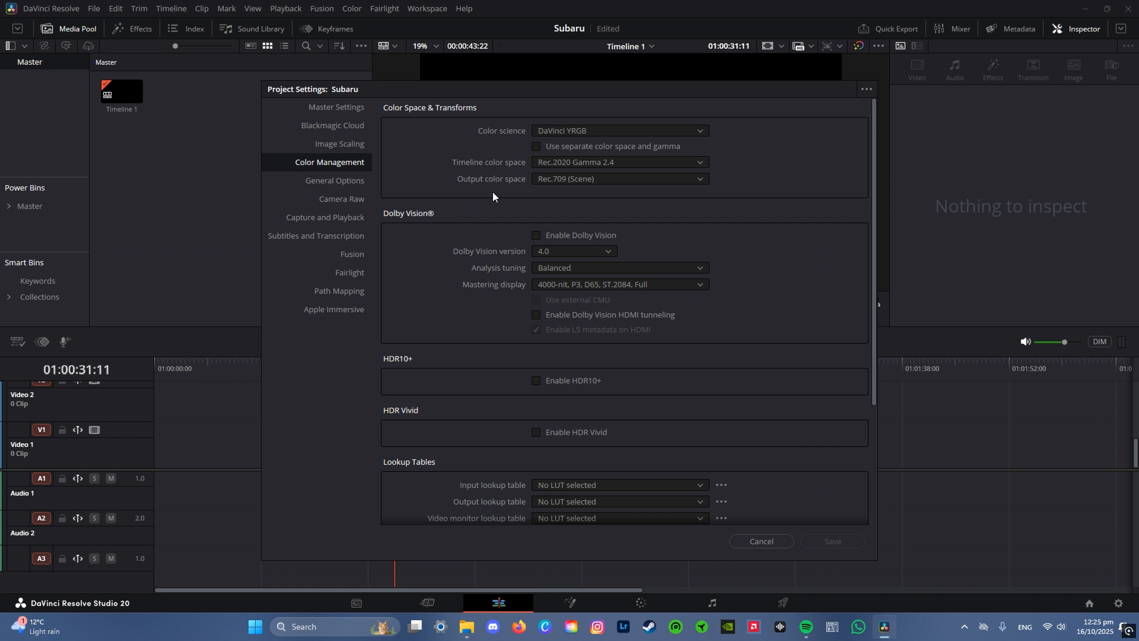
left_click(620, 164)
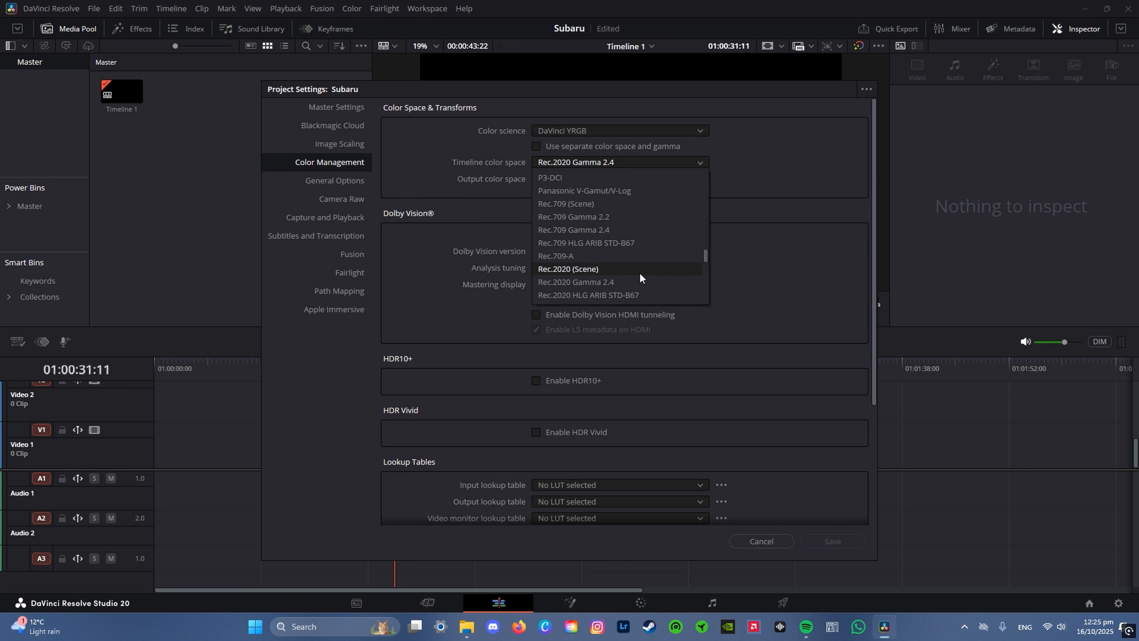
scroll(640, 278, "up", 2)
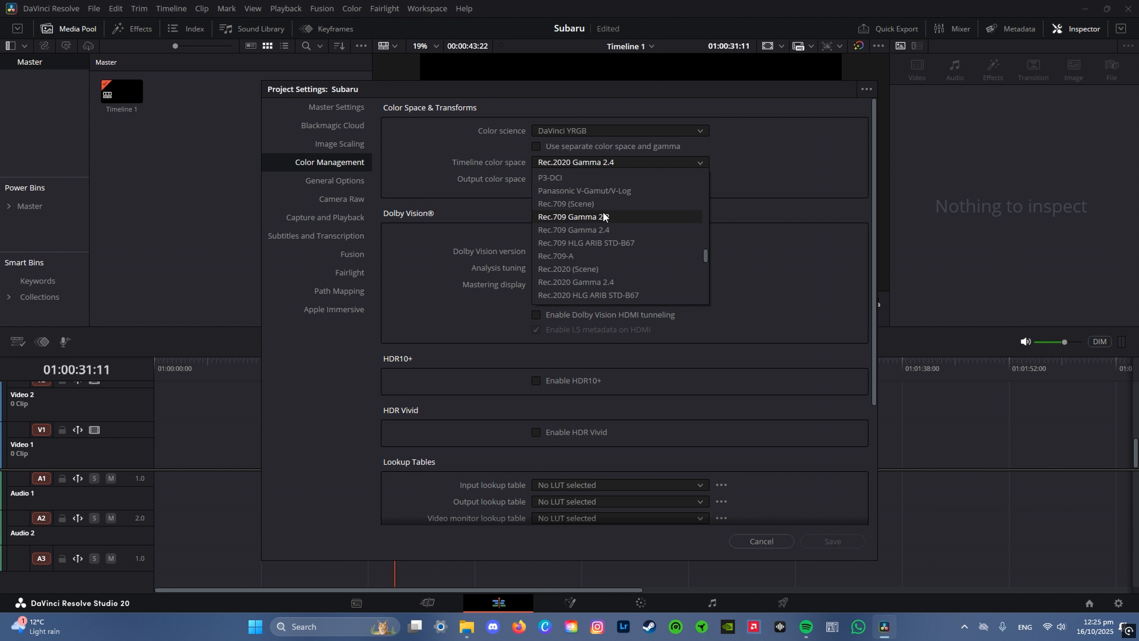
left_click(827, 170)
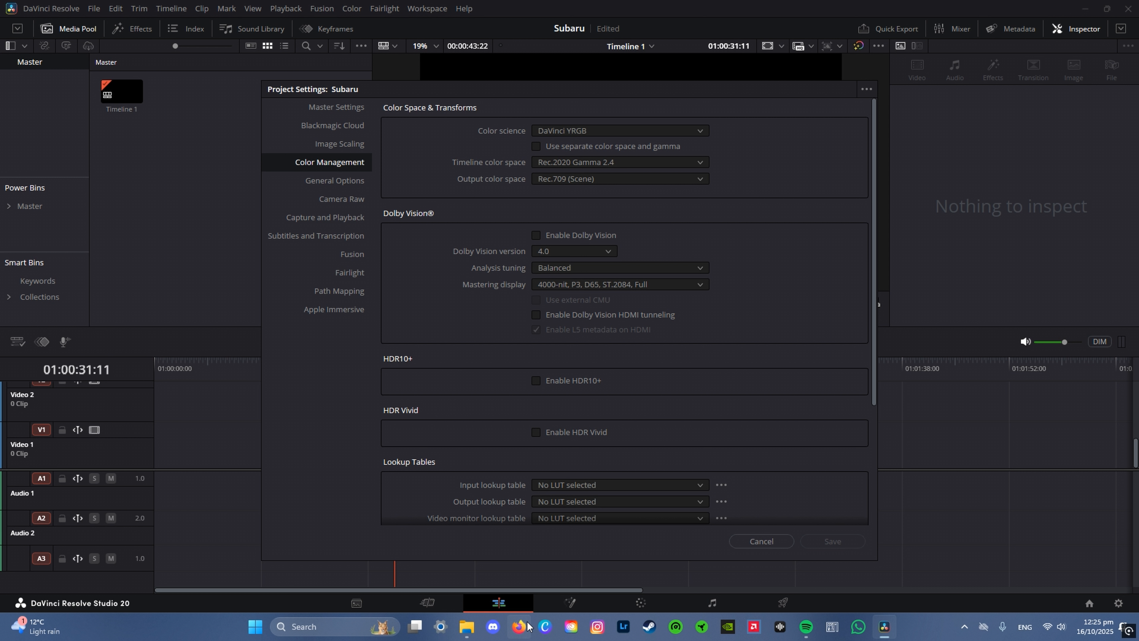
left_click(655, 161)
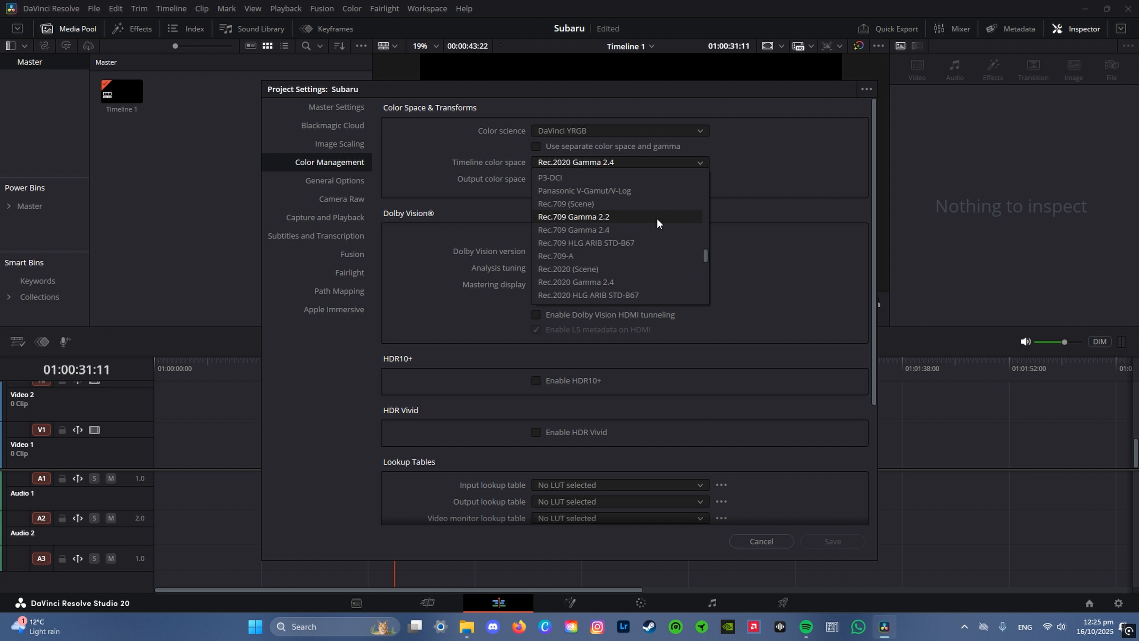
Step: Compare gamma 2.2 and 2.4 in Firefox using image results and the wolfcrow example, and close the project settings without saving
key("alt+Tab")
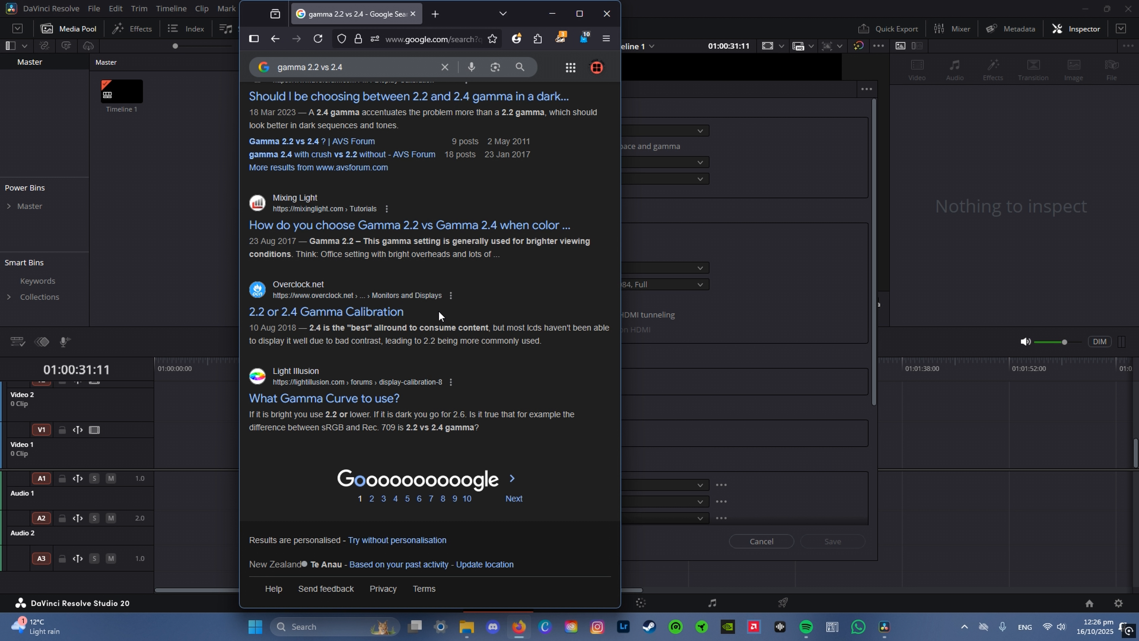
scroll(438, 309, "up", 15)
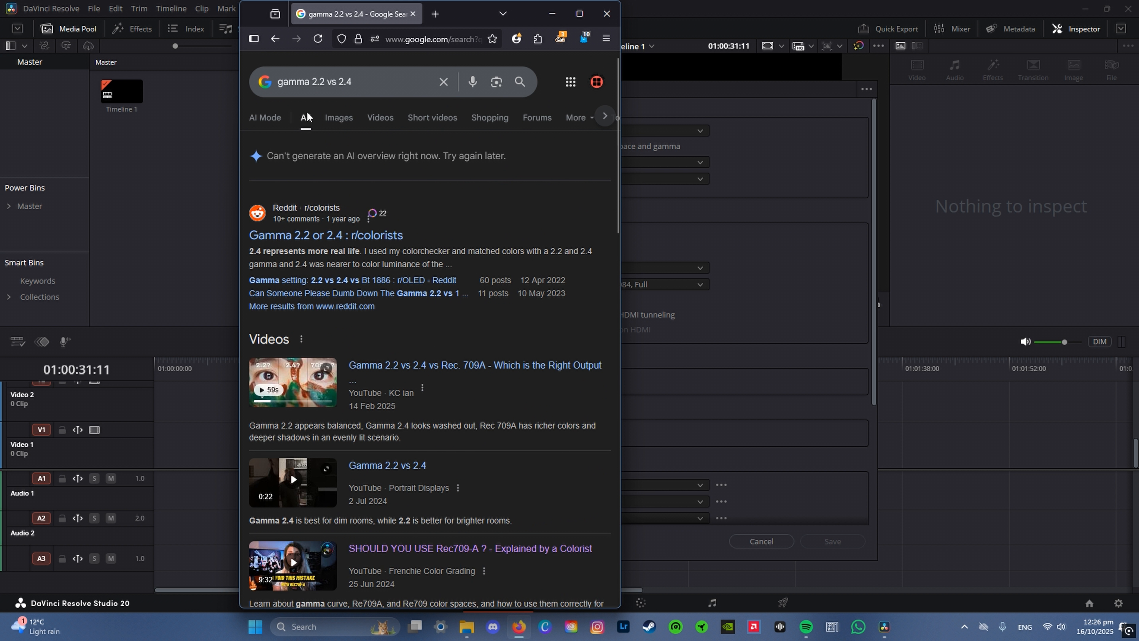
left_click(329, 117)
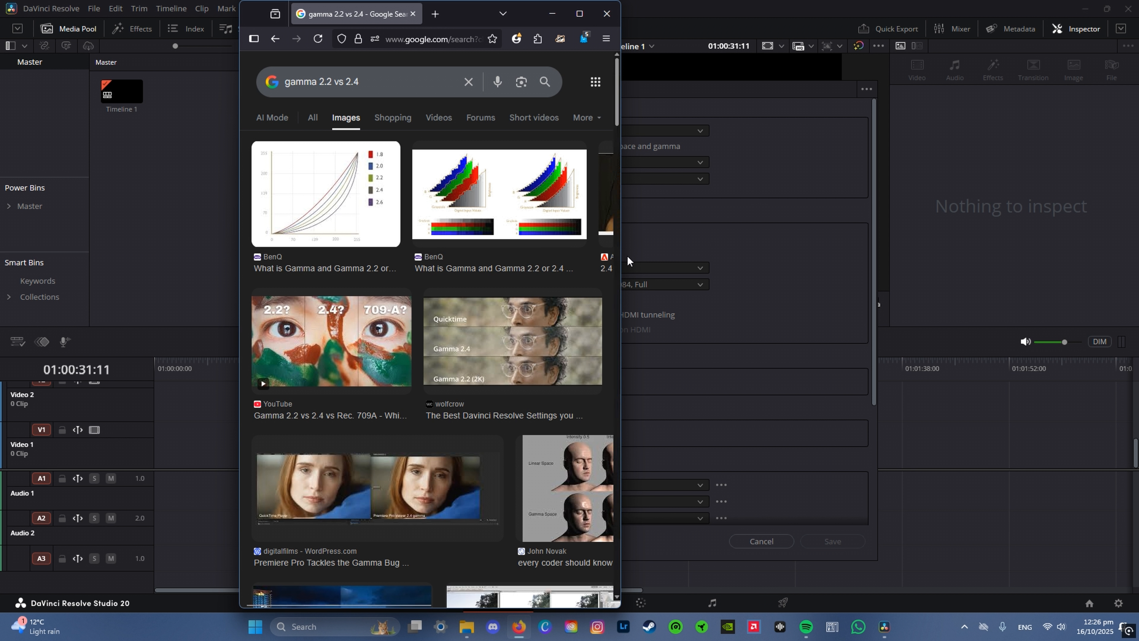
left_click(785, 185)
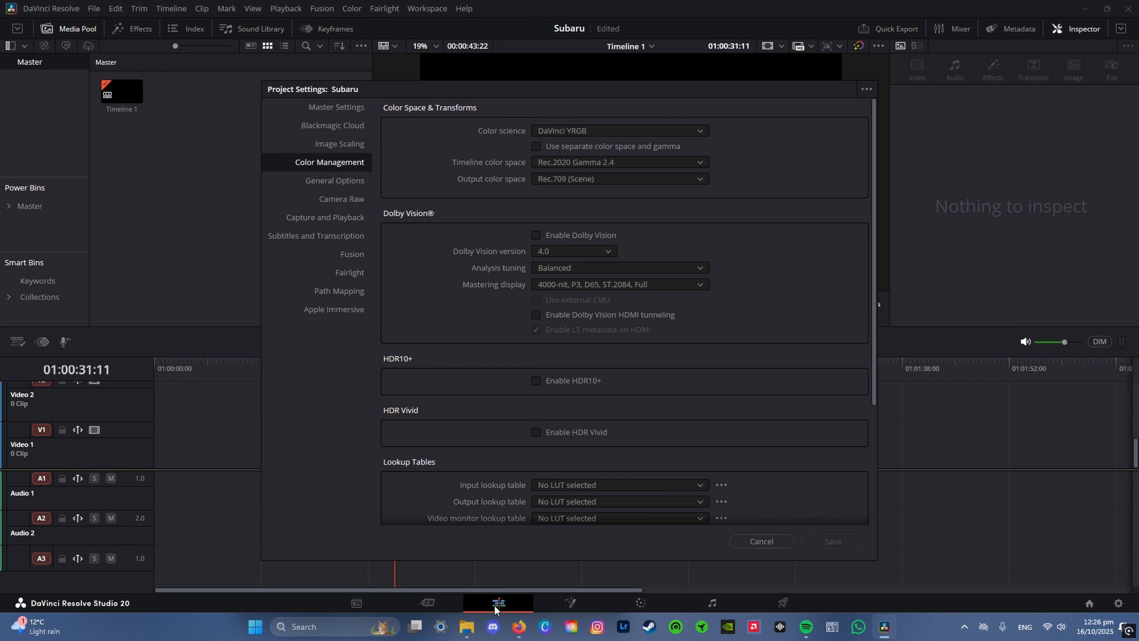
left_click(520, 628)
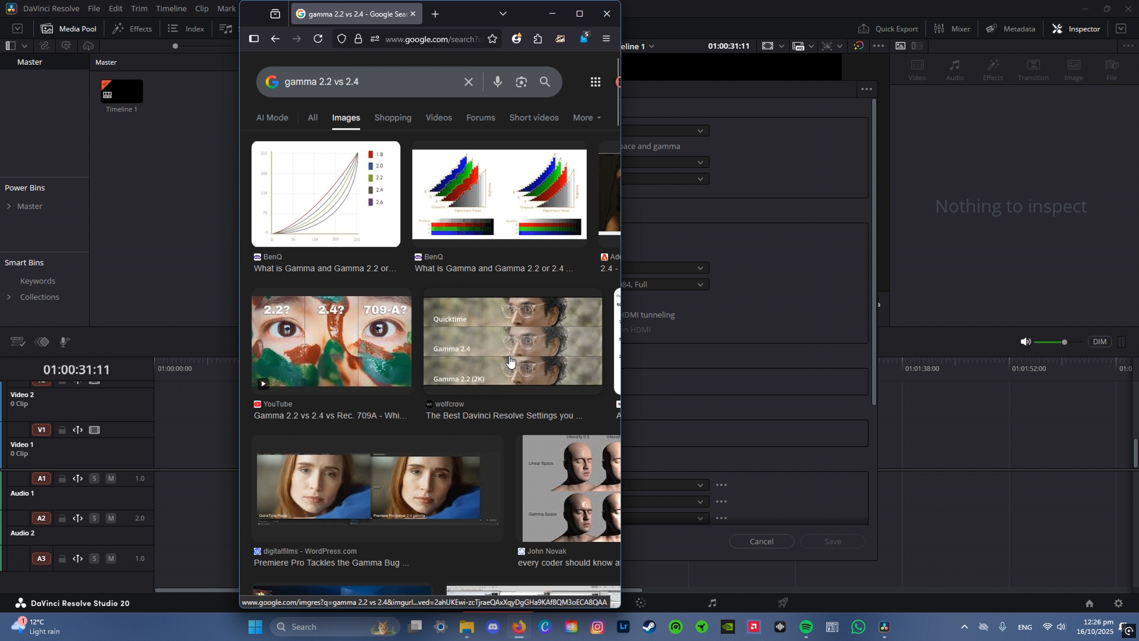
scroll(511, 366, "down", 4)
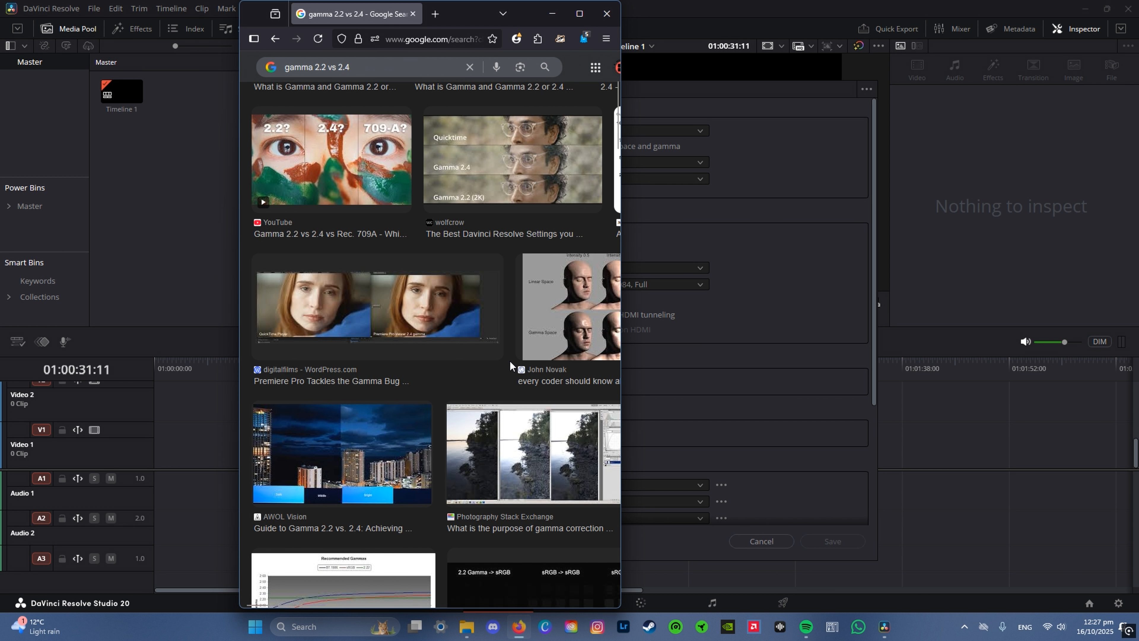
left_click(477, 229)
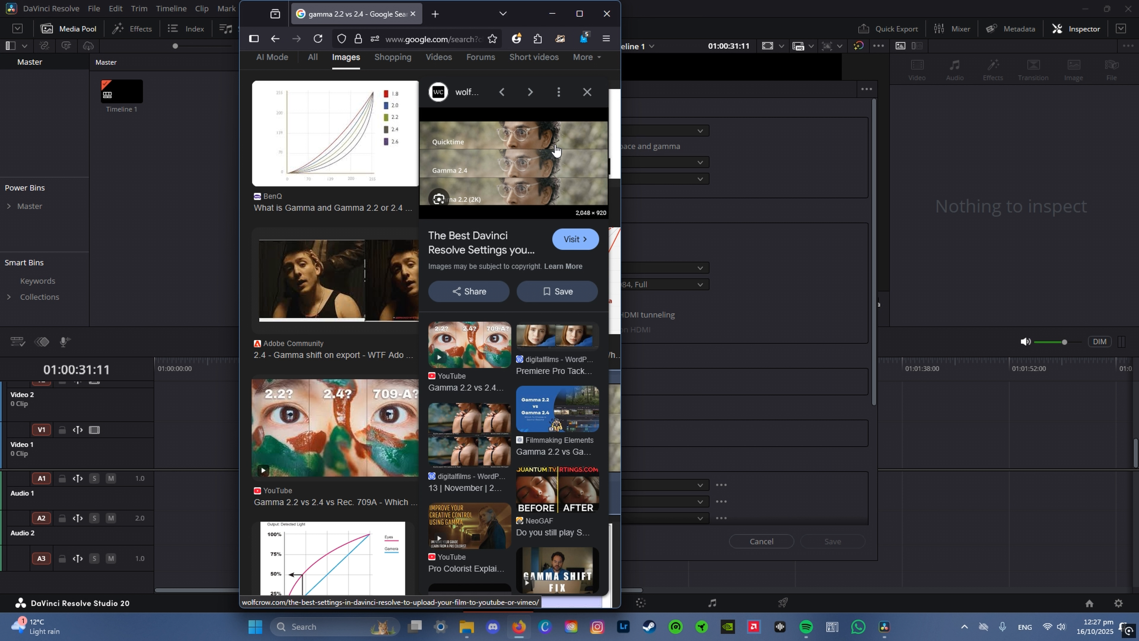
left_click(607, 13)
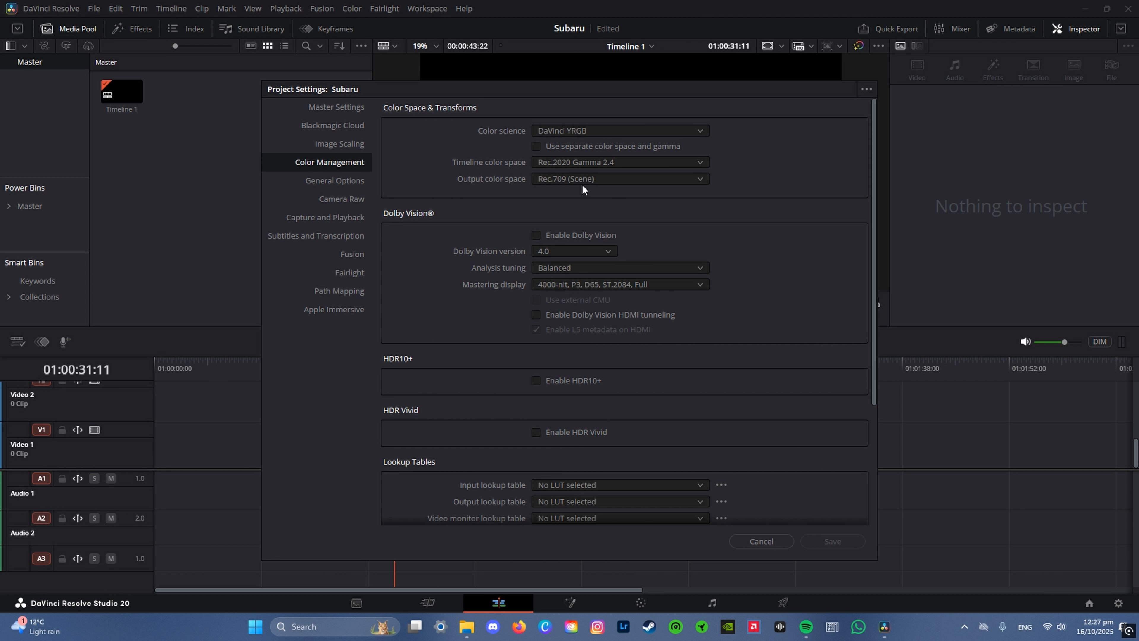
left_click(761, 541)
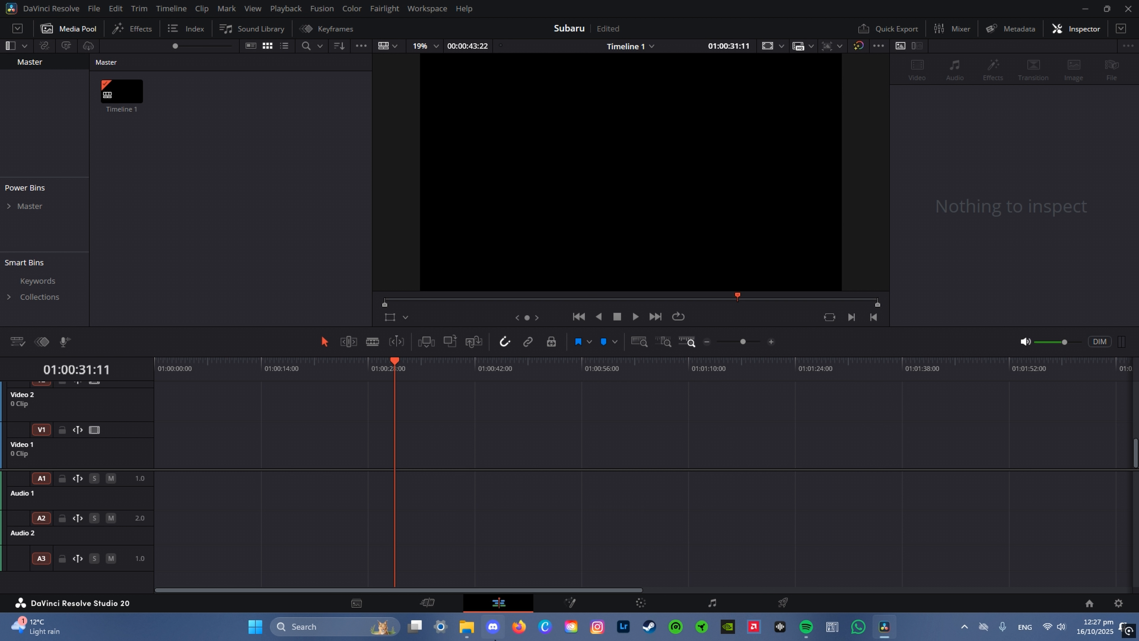
Step: Switch to File Explorer and open the video folder inside Race day 1 on the KODAK (D:) drive
left_click(468, 628)
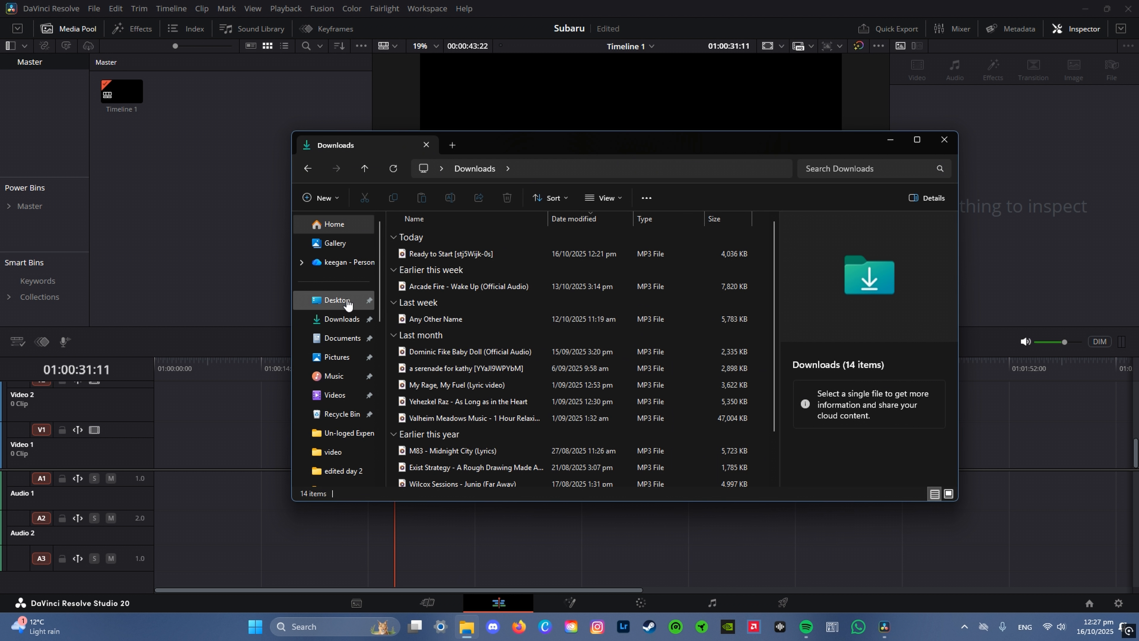
scroll(338, 310, "down", 5)
scroll(355, 314, "up", 3)
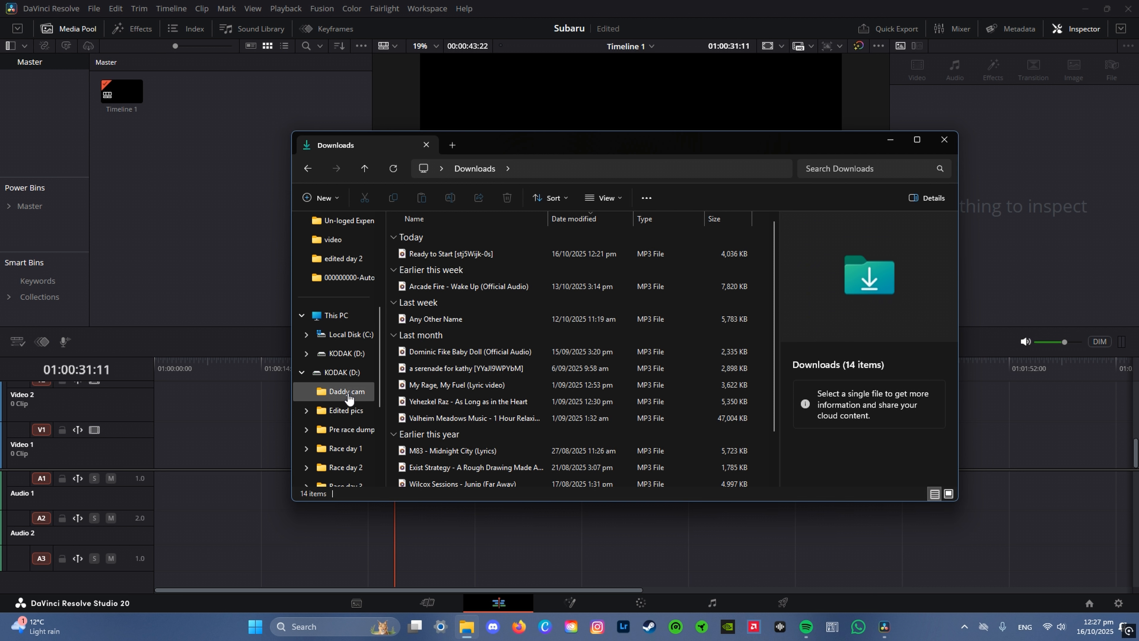
left_click(345, 409)
scroll(361, 398, "down", 1)
left_click(361, 397)
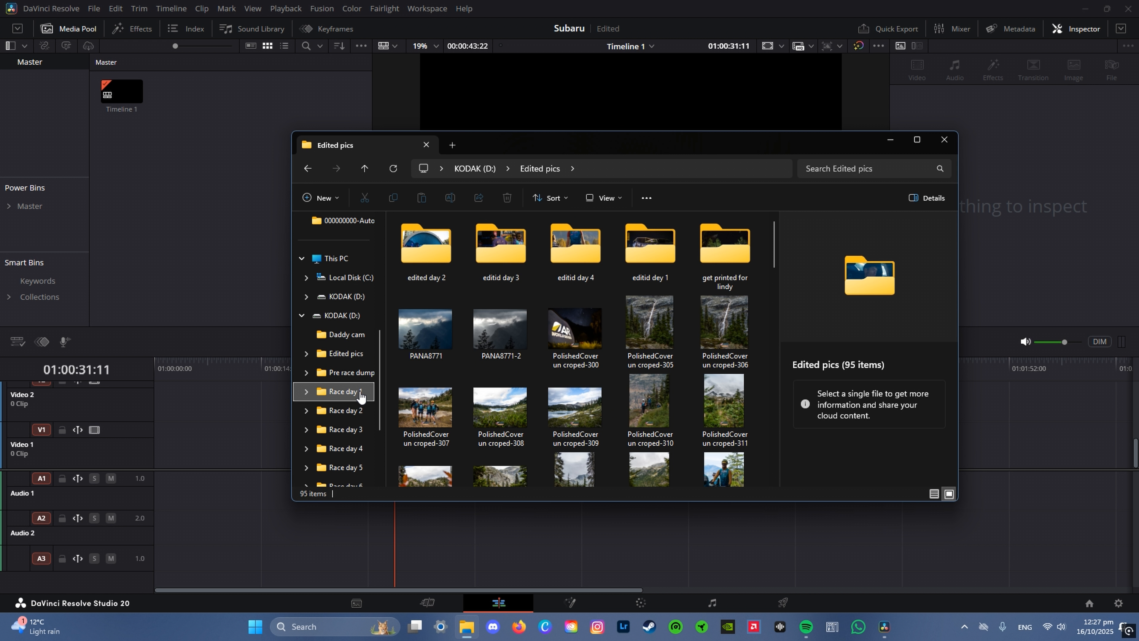
scroll(355, 395, "down", 1)
left_click(350, 381)
left_click(348, 391)
scroll(349, 391, "down", 1)
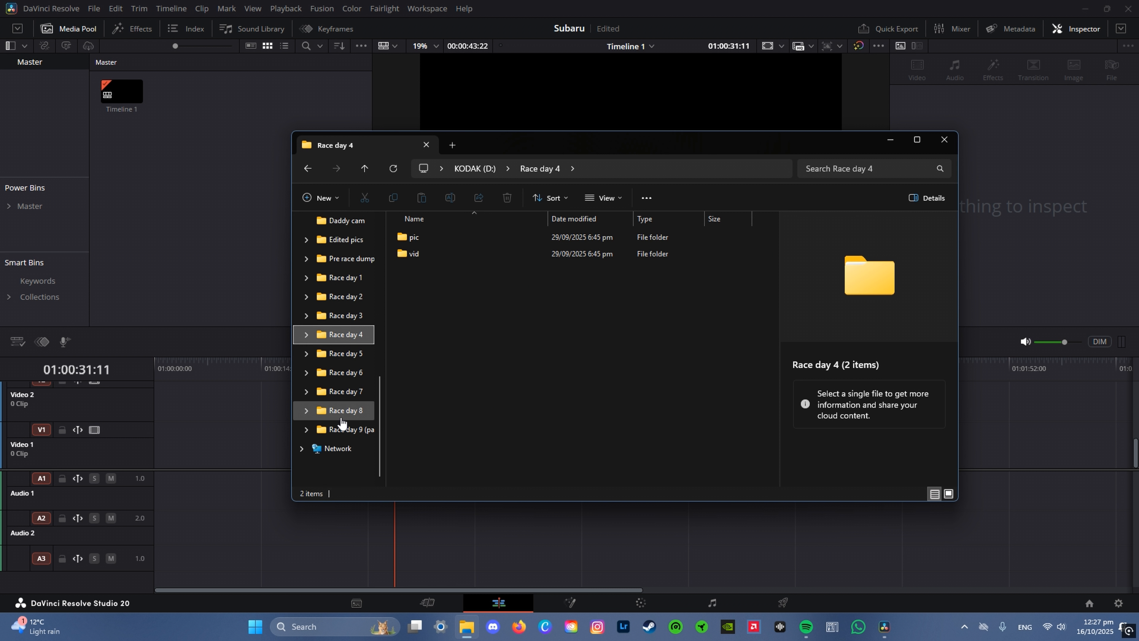
scroll(348, 386, "up", 1)
left_click(355, 334)
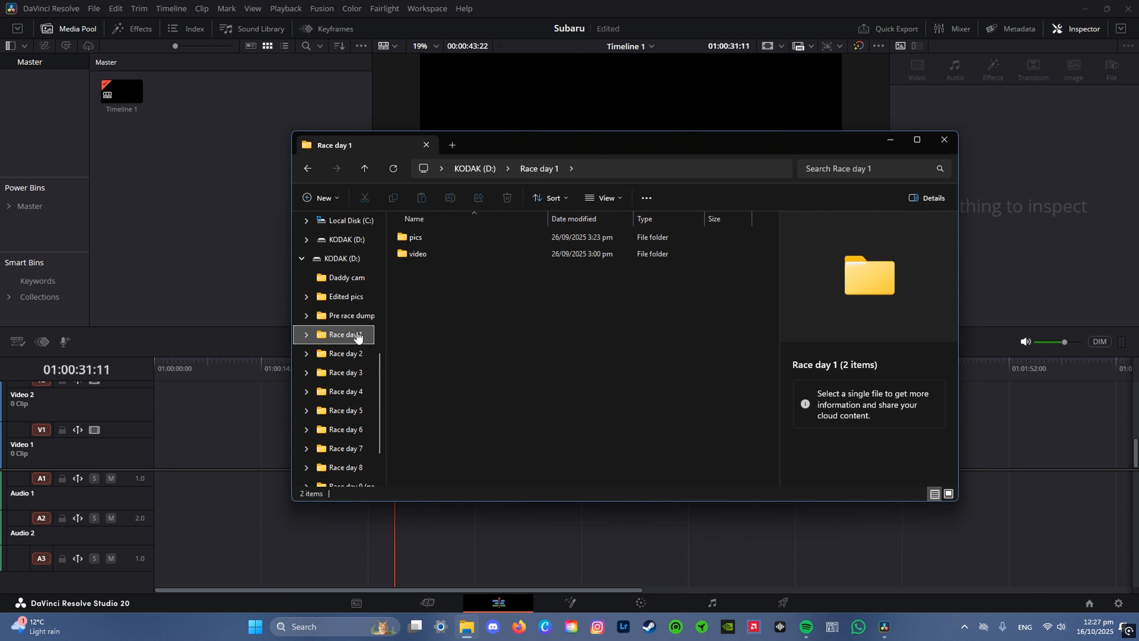
double_click(433, 255)
Step: Import clip PANA6677 from the Race day 1 video folder into the Media Pool and close File Explorer
scroll(467, 296, "down", 6)
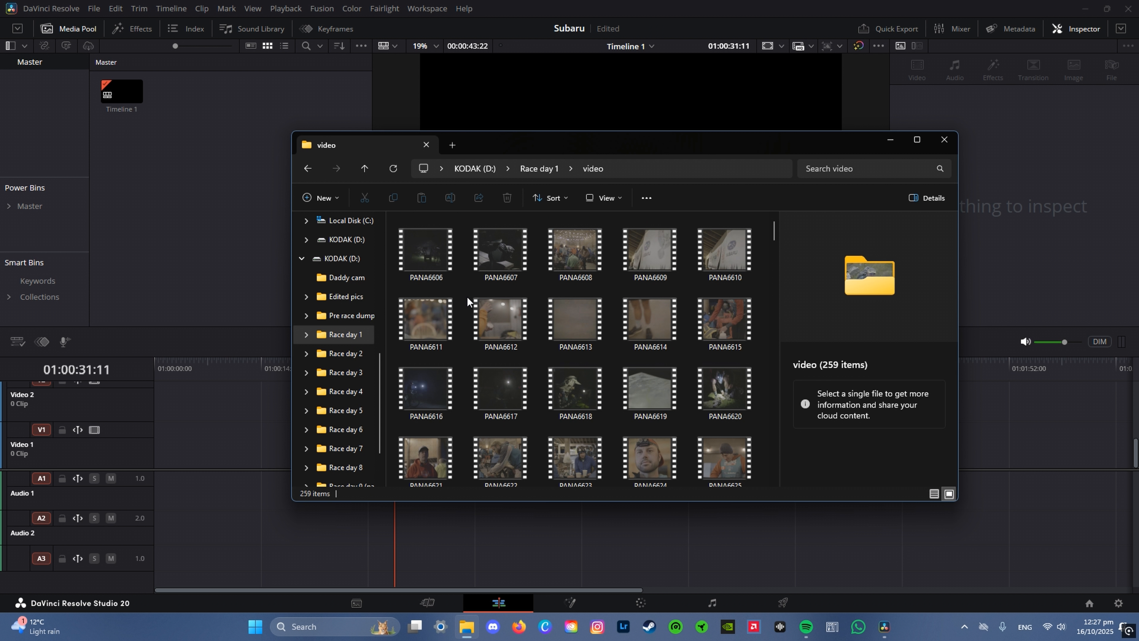
scroll(466, 300, "down", 2)
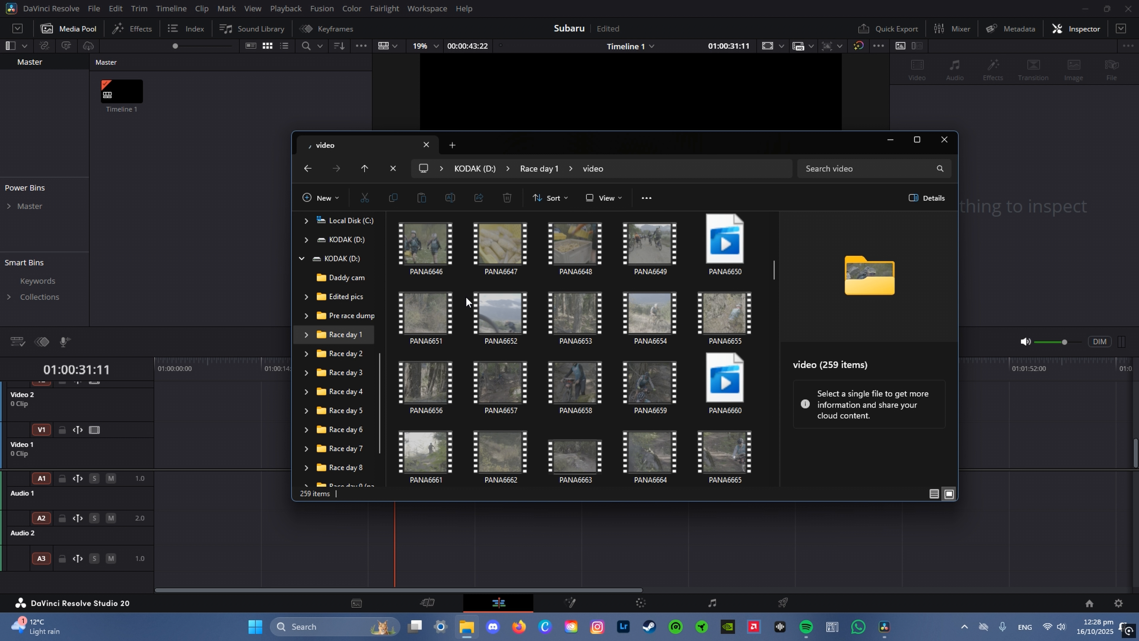
scroll(465, 296, "down", 4)
scroll(578, 313, "down", 4)
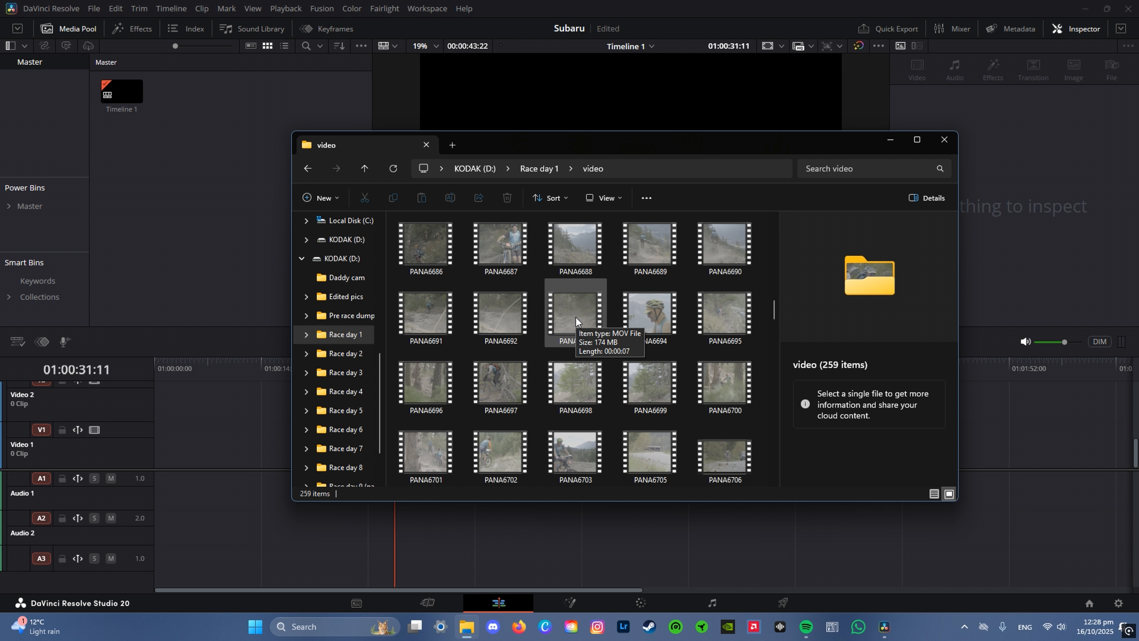
scroll(576, 317, "up", 9)
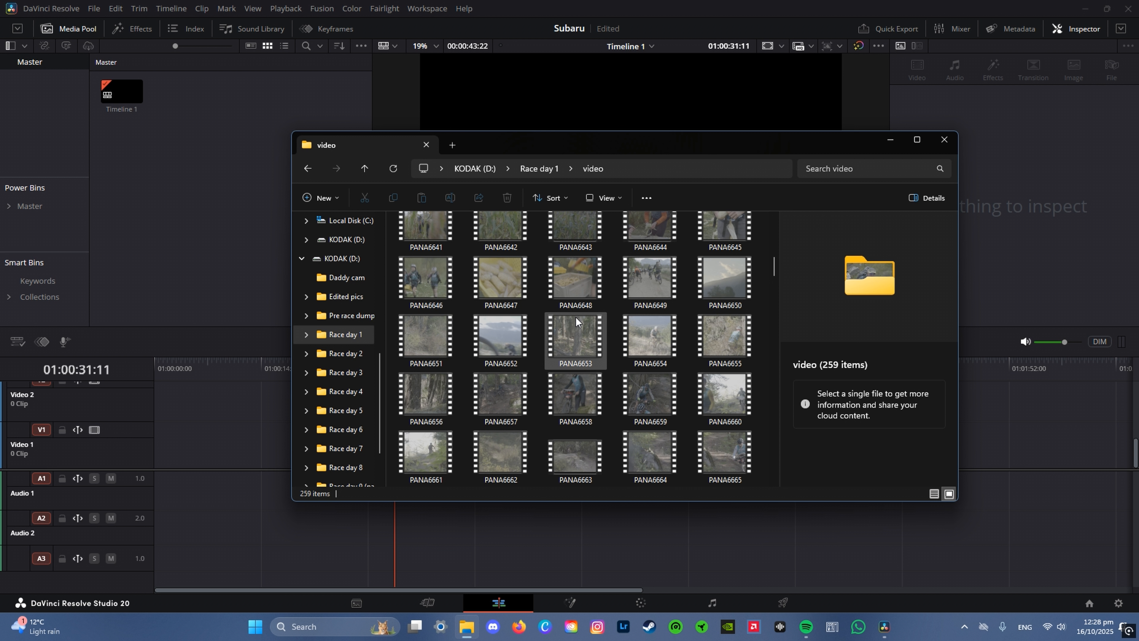
scroll(576, 320, "down", 7)
left_click_drag(501, 240, 200, 210)
left_click(944, 139)
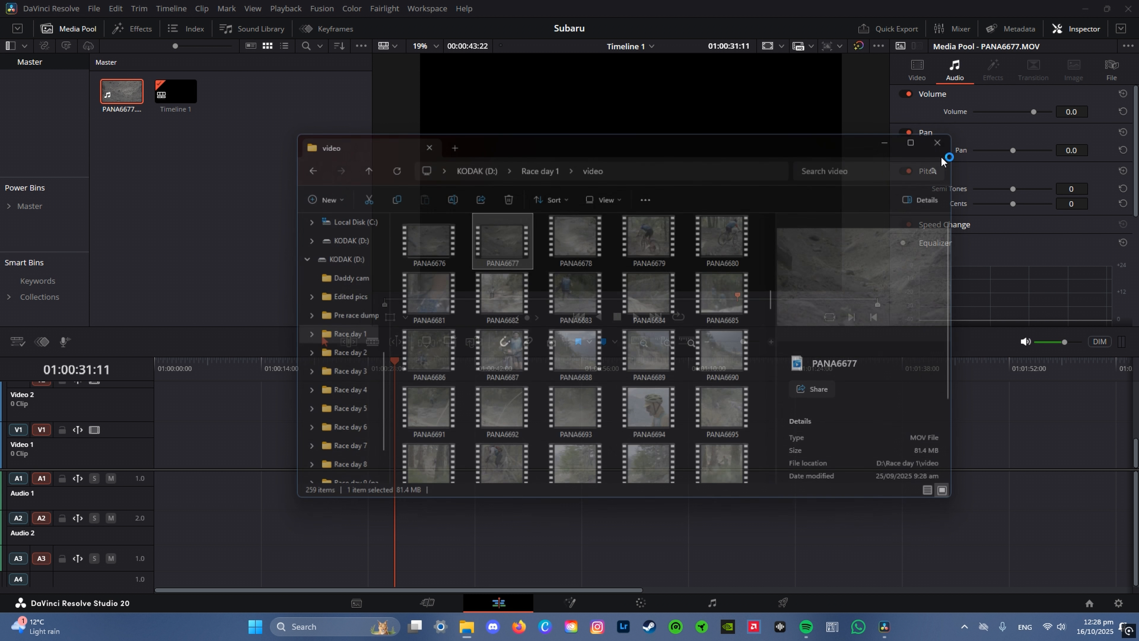
Step: Place PANA6677 at the start of Timeline 1 and split its video at 01:00:23:15
left_click_drag(128, 92, 158, 479)
mouse_move(323, 369)
left_mouse_down()
mouse_move(308, 368)
mouse_move(334, 372)
left_mouse_up()
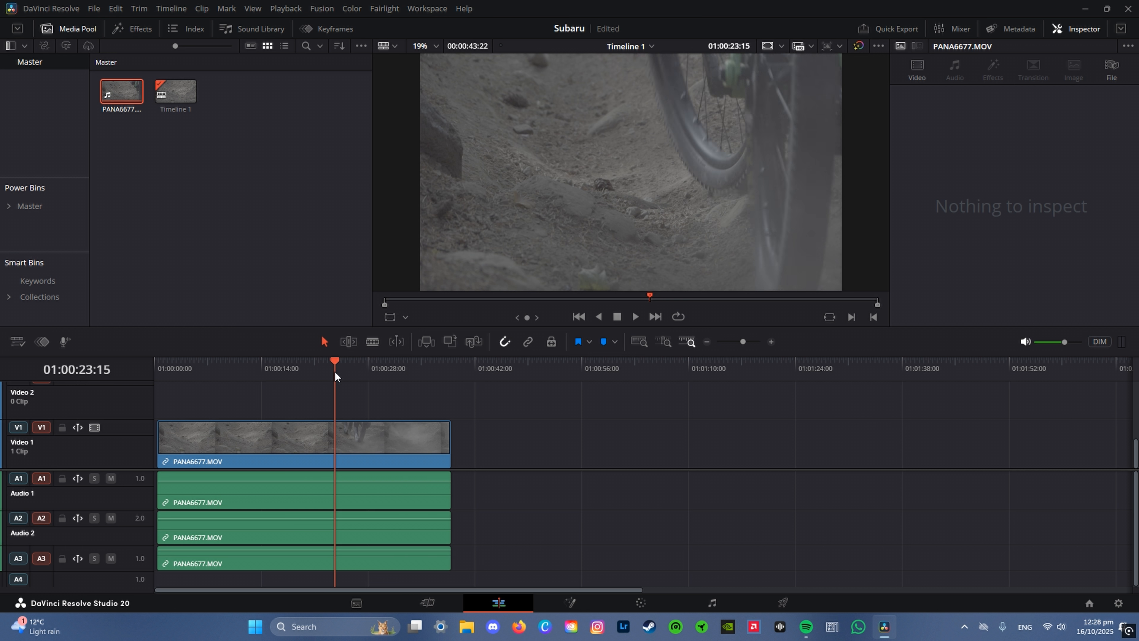
key("b")
left_click(341, 431)
key("a")
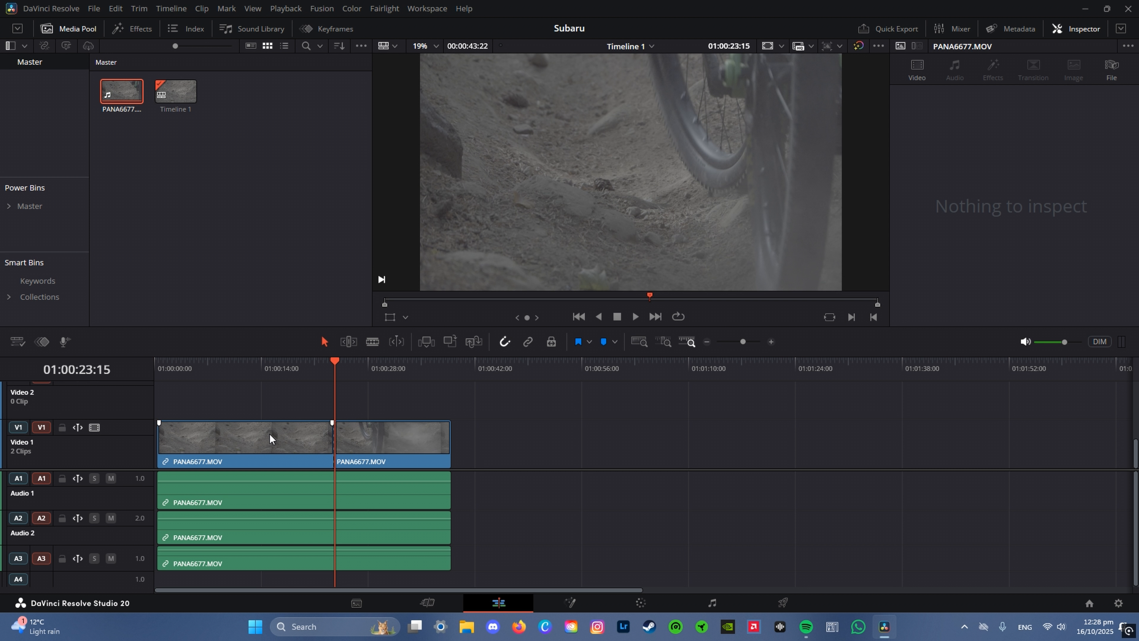
Step: Delete the video segment before the cut and all of the clip's audio
left_click(268, 436)
key("BackSpace")
left_click_drag(247, 442, 241, 589)
key("BackSpace")
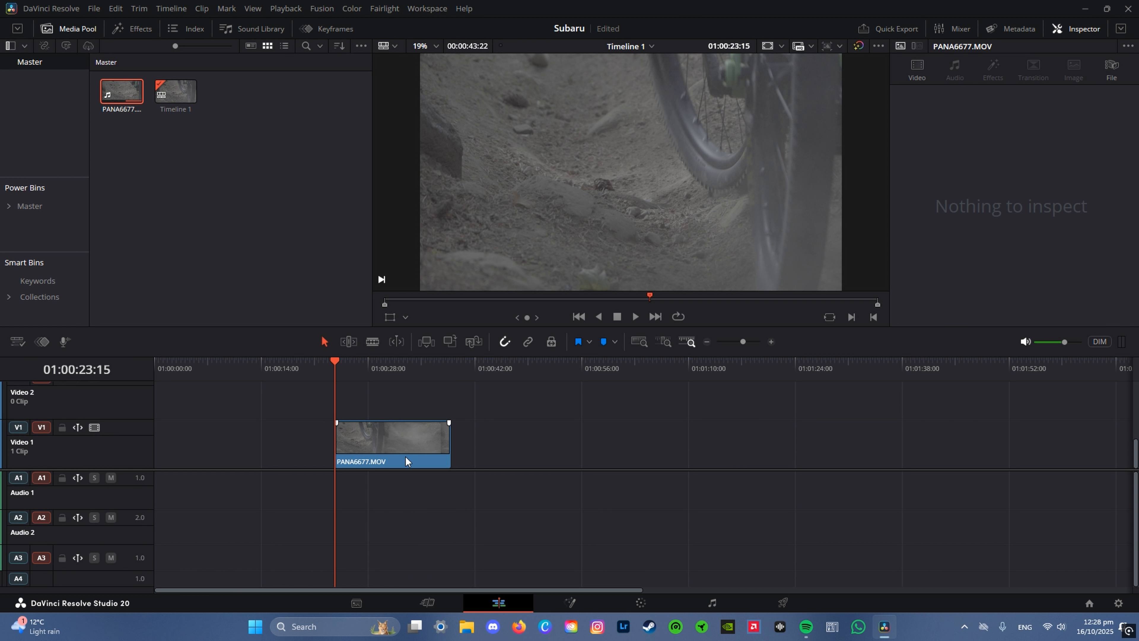
Step: Move the remaining PANA6677 segment to the start of the timeline and save the project
left_click_drag(407, 458, 217, 471)
key("Home")
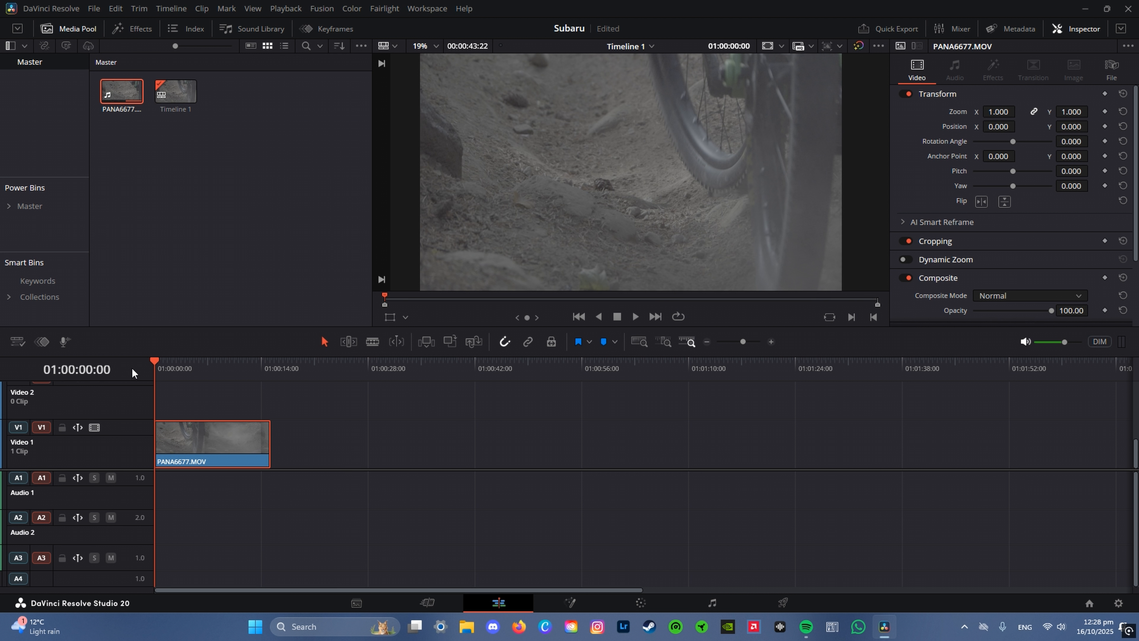
key("ctrl+s")
left_click(304, 395)
Step: Import clip PANA6774 from the Race day 1 video folder into the Media Pool and close File Explorer
left_click(466, 626)
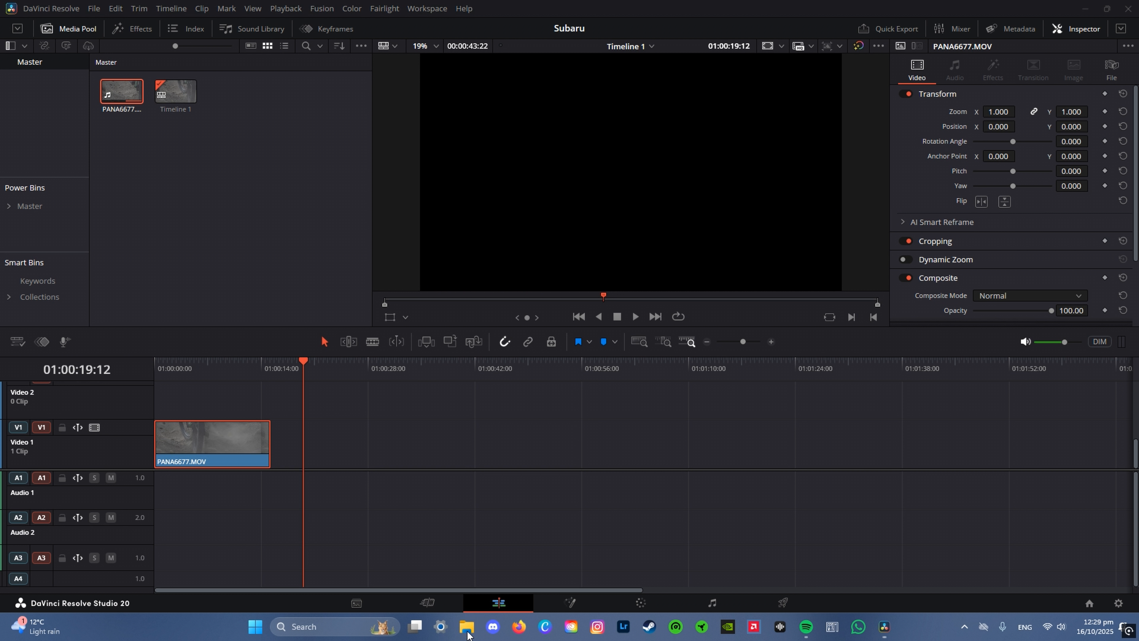
scroll(311, 317, "down", 5)
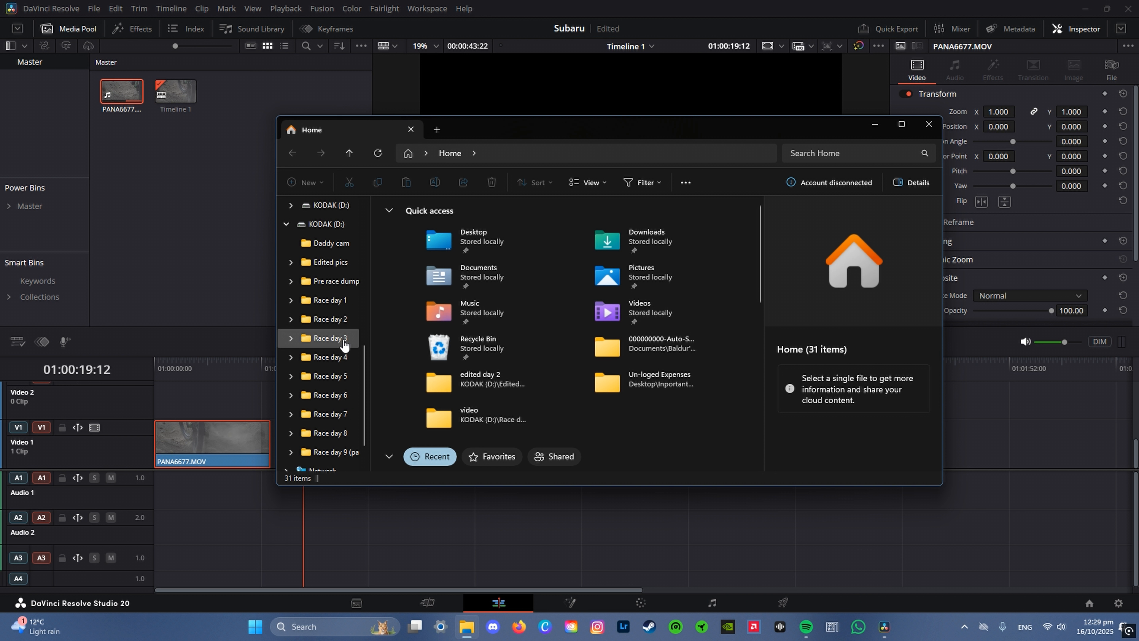
left_click(331, 322)
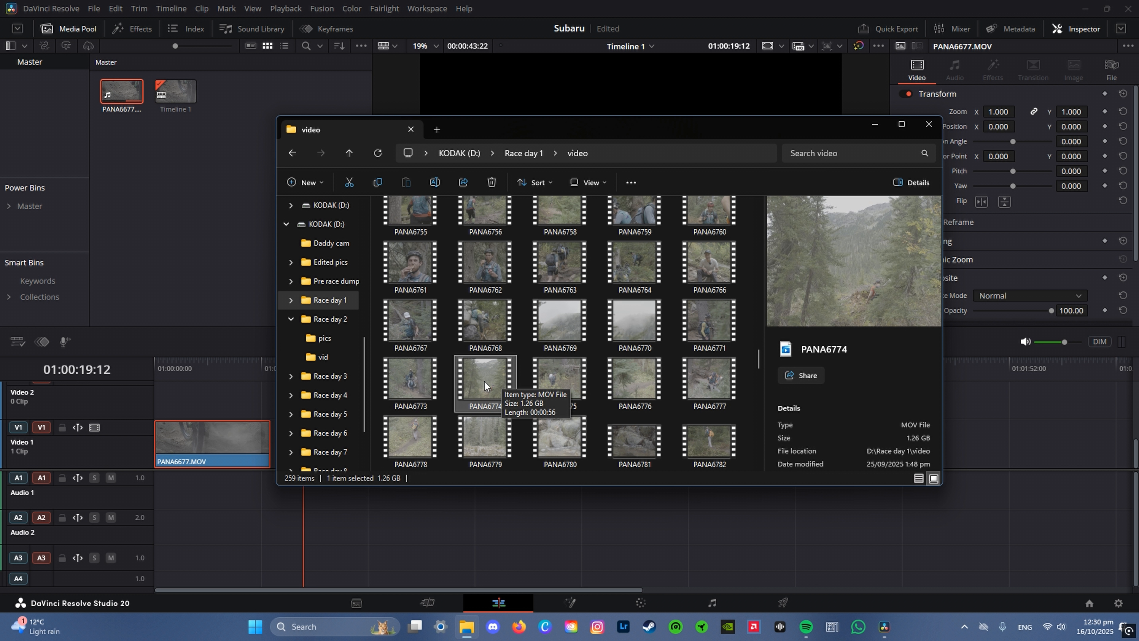
left_click_drag(488, 384, 180, 186)
left_click(929, 124)
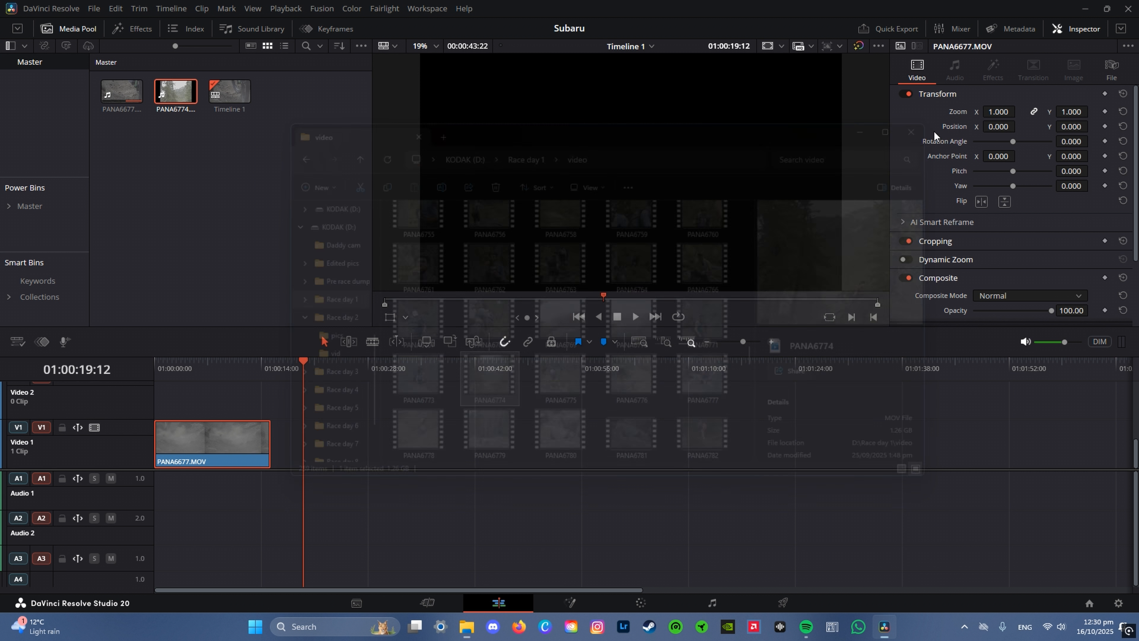
Step: Preview the PANA6774 and PANA6677 footage at several points on the timeline
left_click(209, 365)
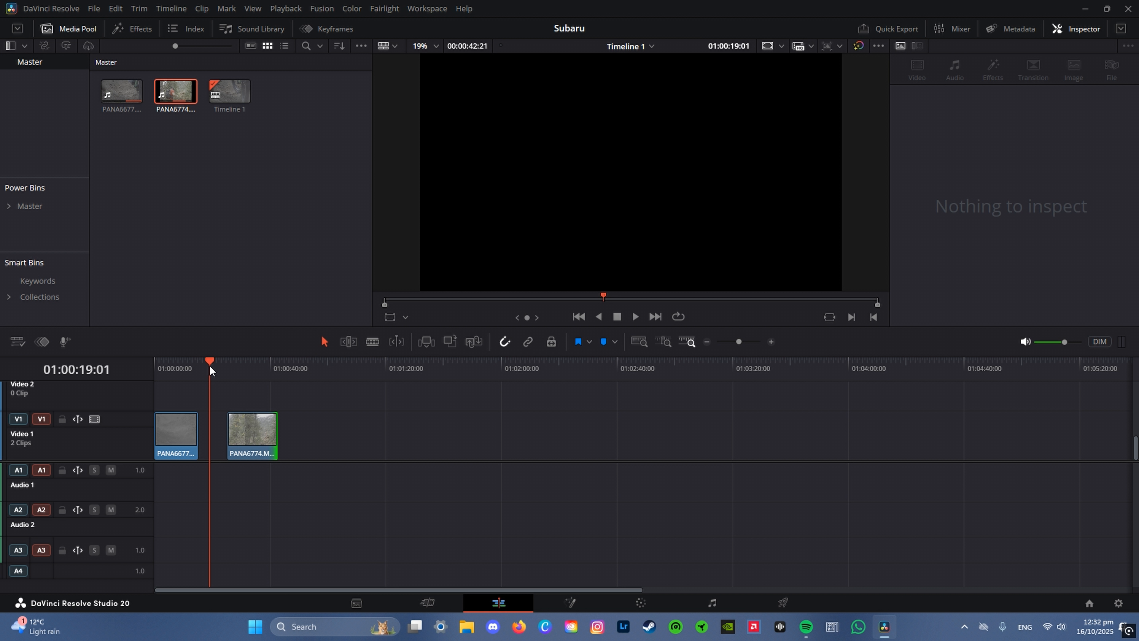
left_click(243, 363)
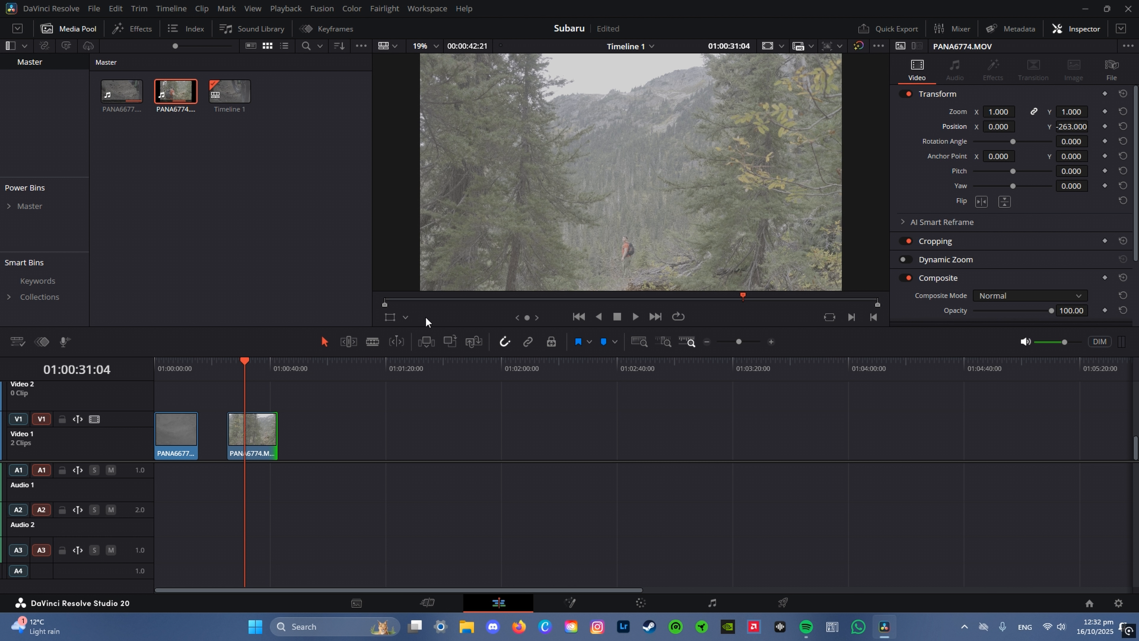
left_click(262, 369)
left_click(183, 372)
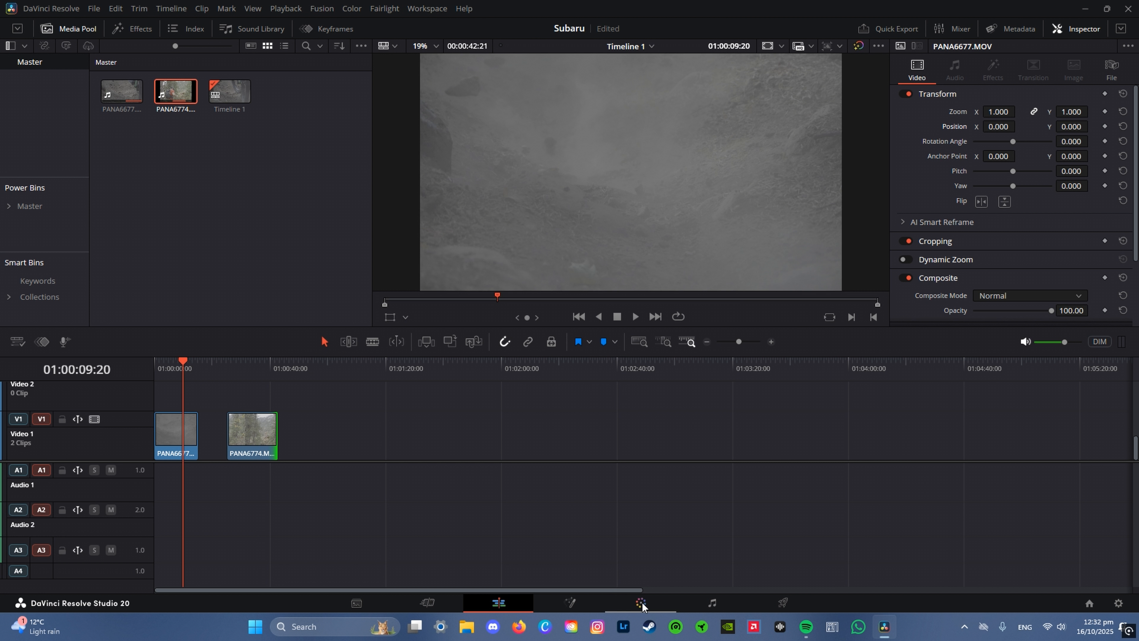
Step: Switch to the Color page, view the second clip's ungraded image, and select the first clip for grading
left_click(640, 603)
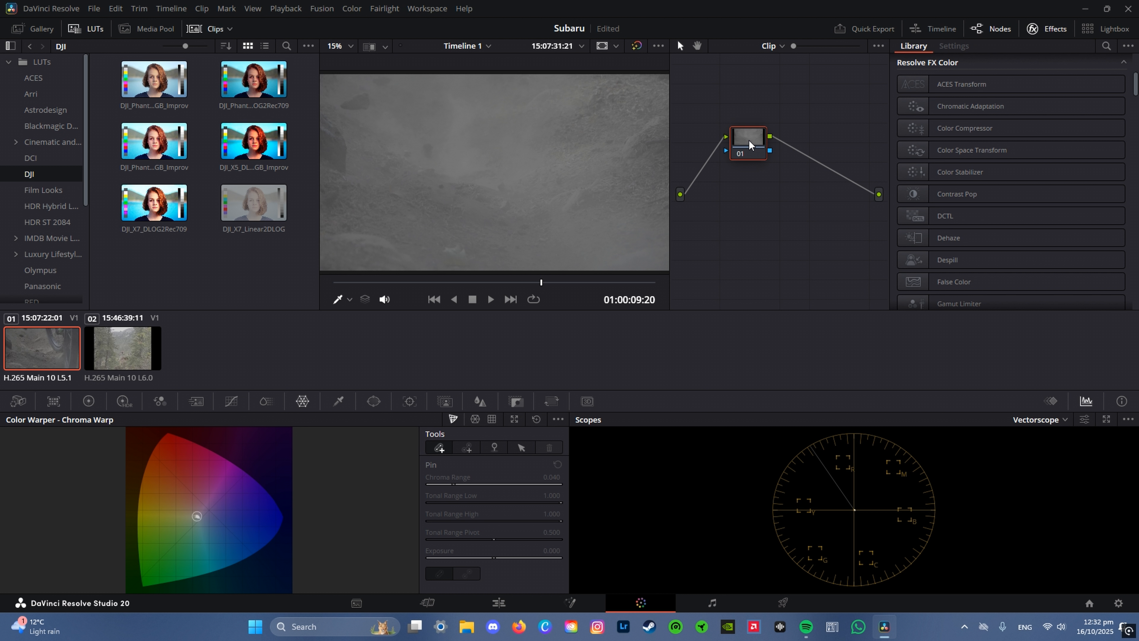
left_click(108, 359)
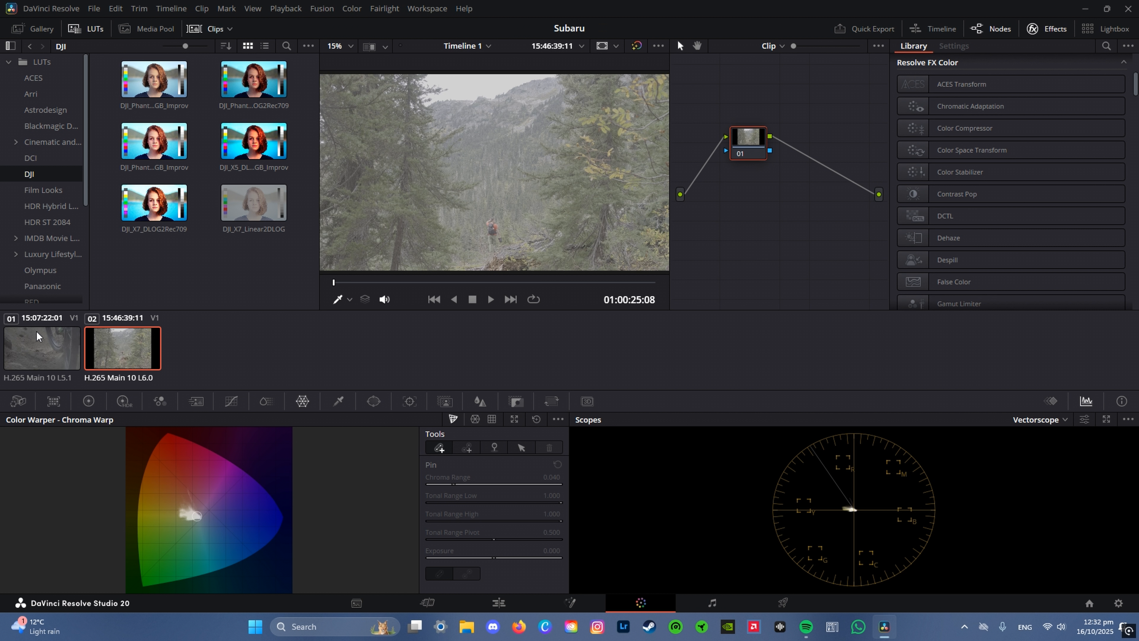
left_click(40, 352)
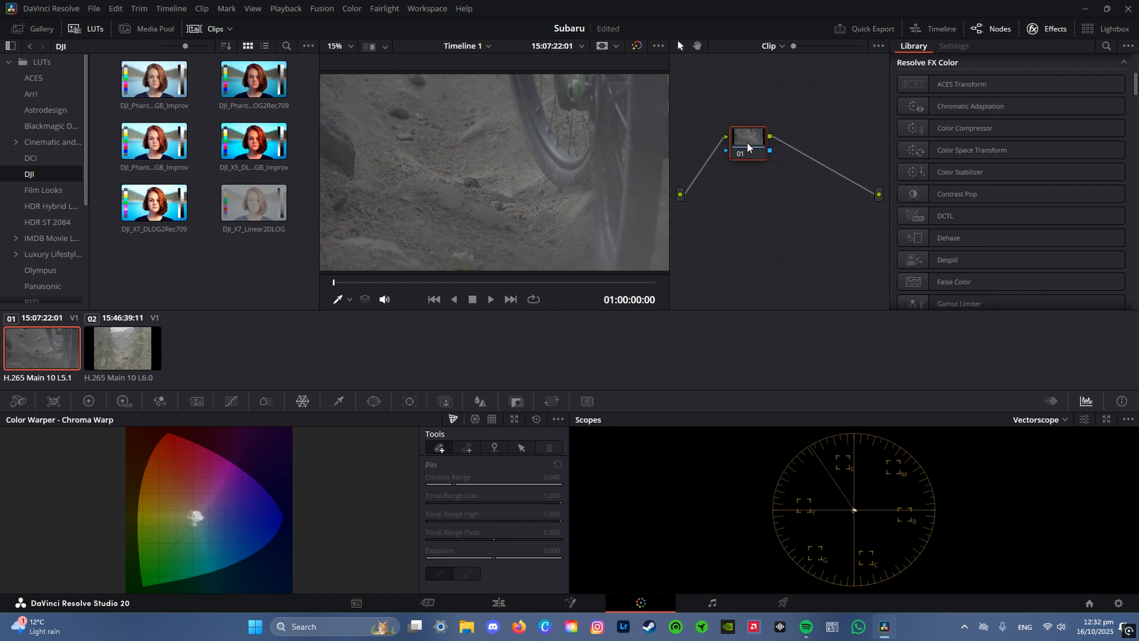
Step: Add two serial nodes after the first clip's node 01 and arrange the last one below the other two
key("alt+s")
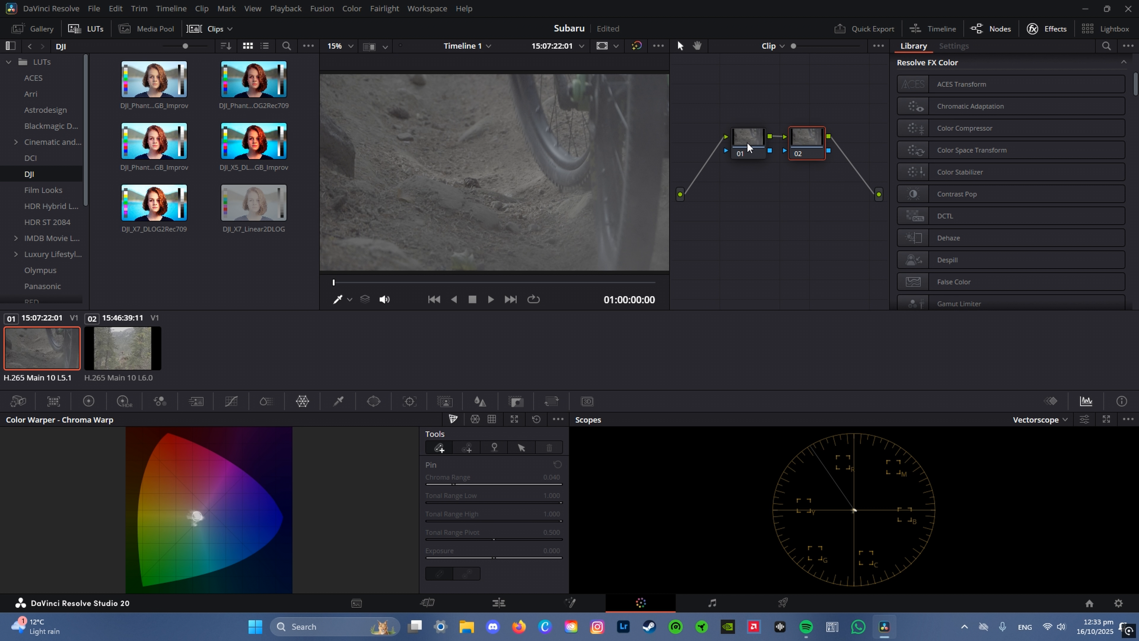
key("alt+o")
left_click_drag(712, 181, 762, 186)
left_click(742, 134)
left_click(794, 130)
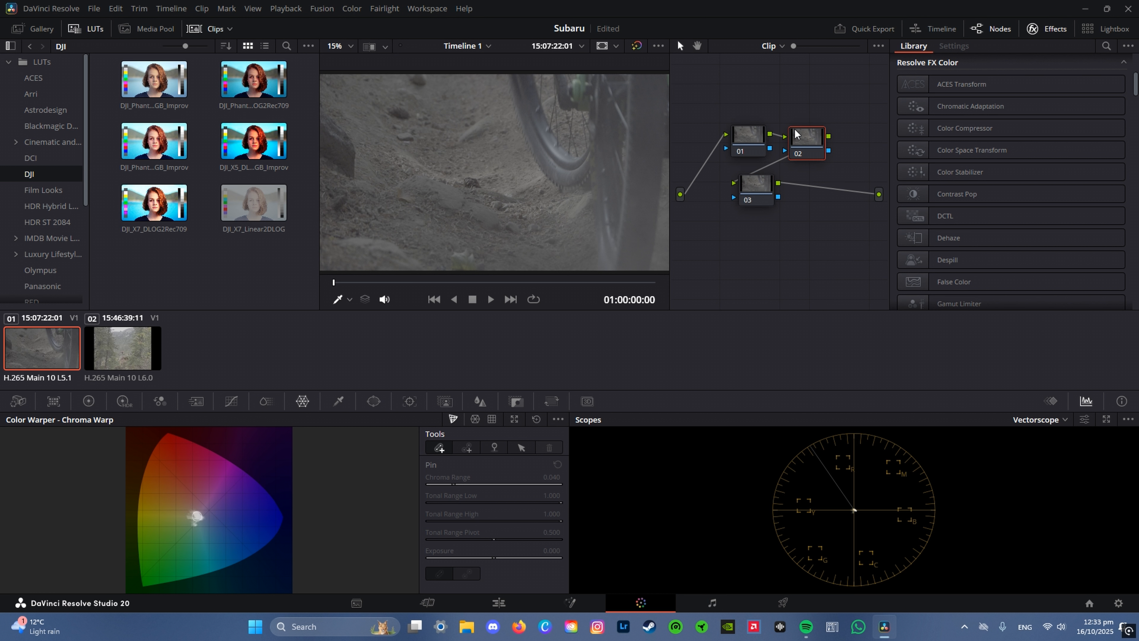
left_click_drag(750, 142, 755, 149)
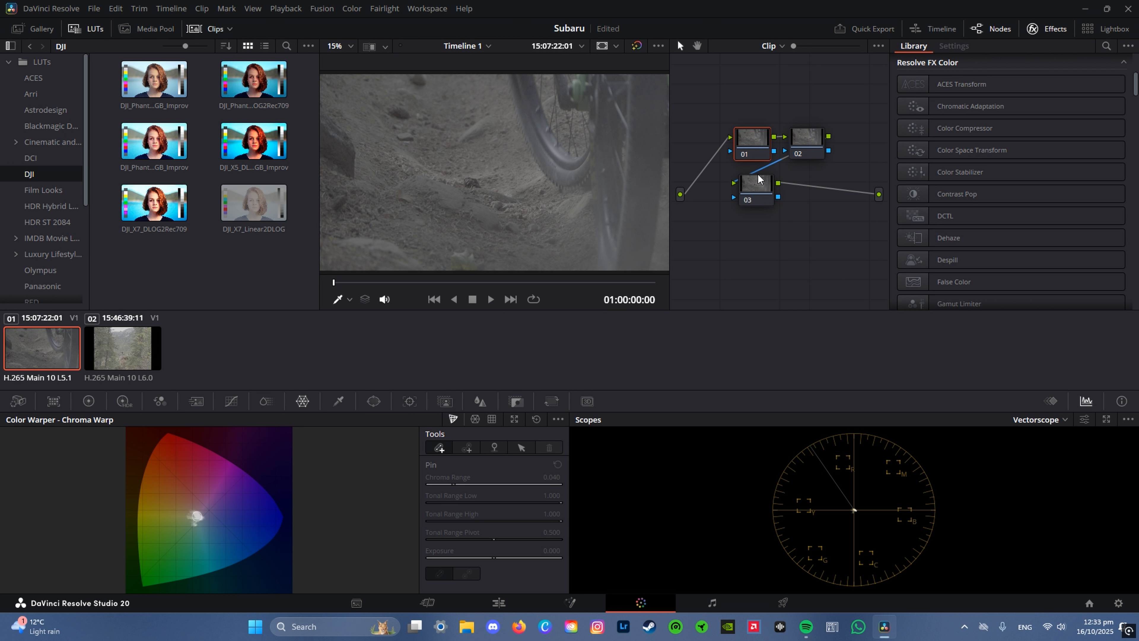
left_click_drag(762, 190, 785, 182)
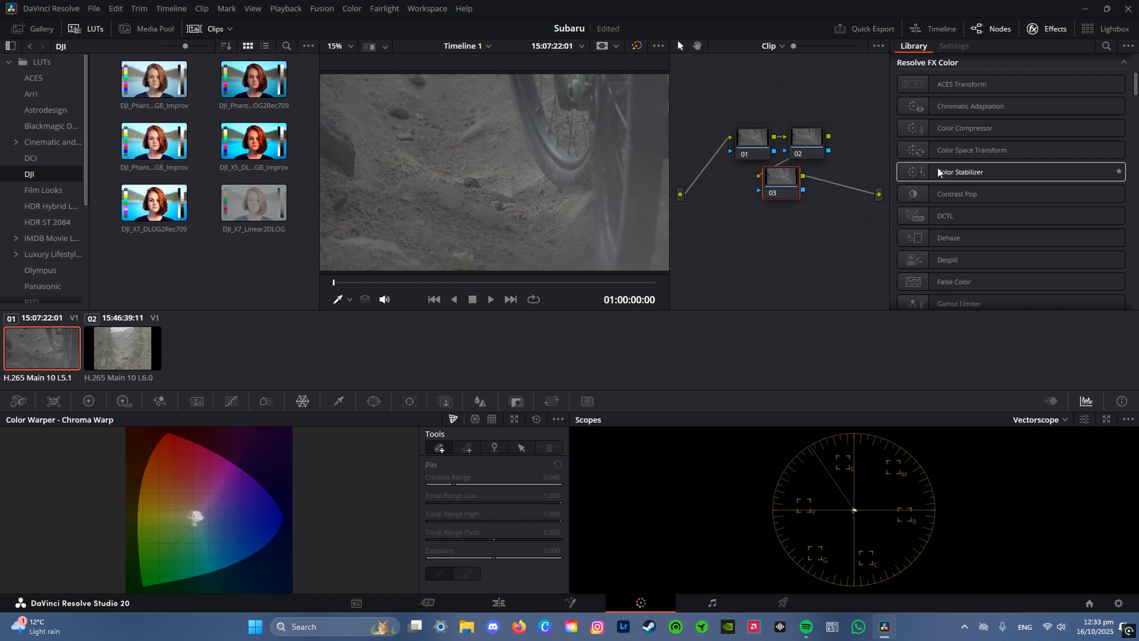
left_click(799, 153)
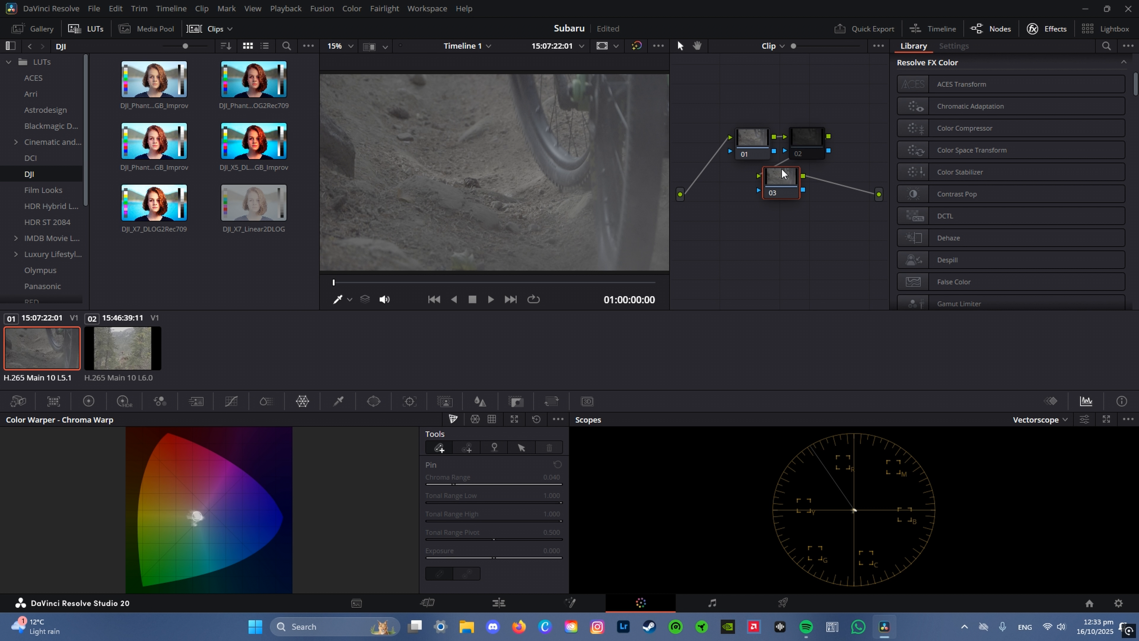
left_click(798, 153)
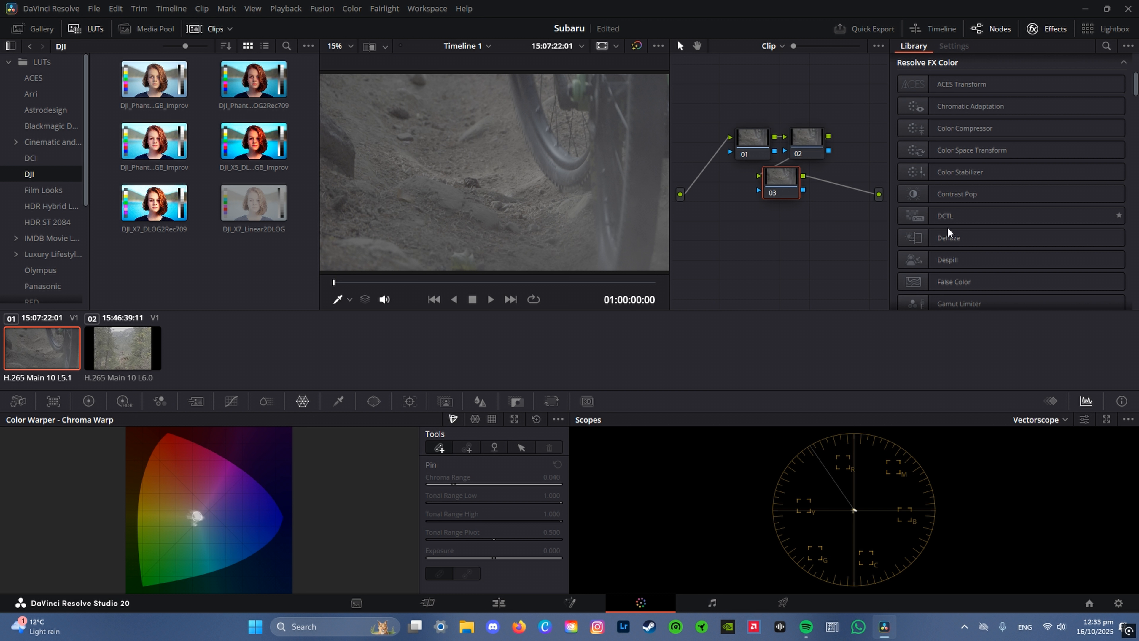
Step: Apply a Color Space Transform to node 03, converting Panasonic V-Gamut and Panasonic V-Log to Rec.2020 and Gamma 2.4
left_click_drag(953, 155, 777, 185)
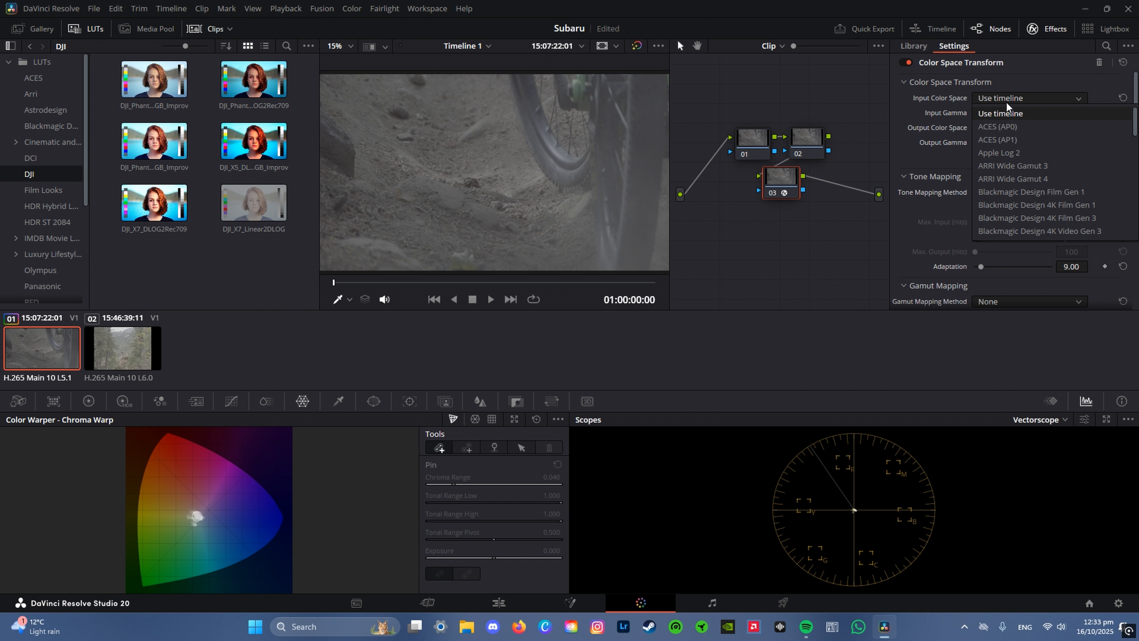
key("p")
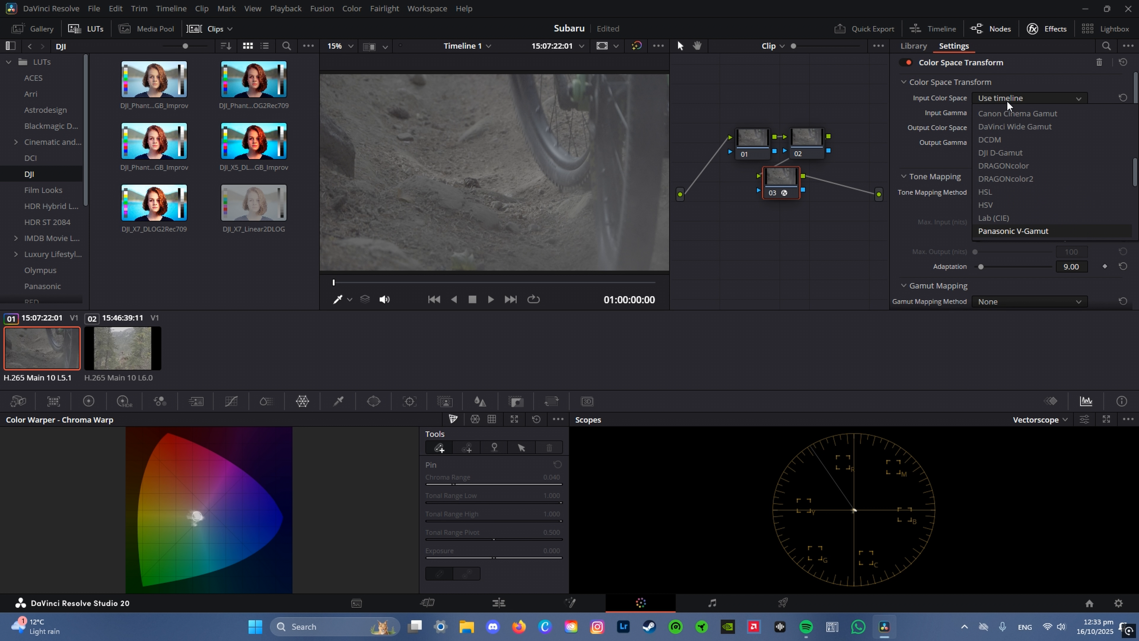
key("Return")
left_click(1037, 109)
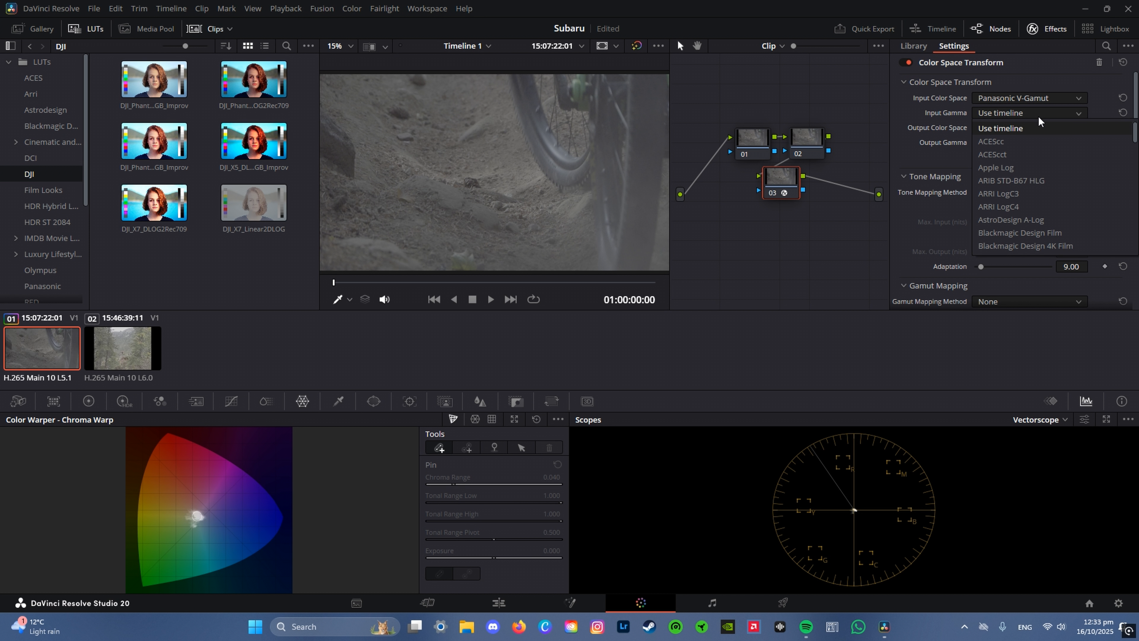
key("p")
key("Return")
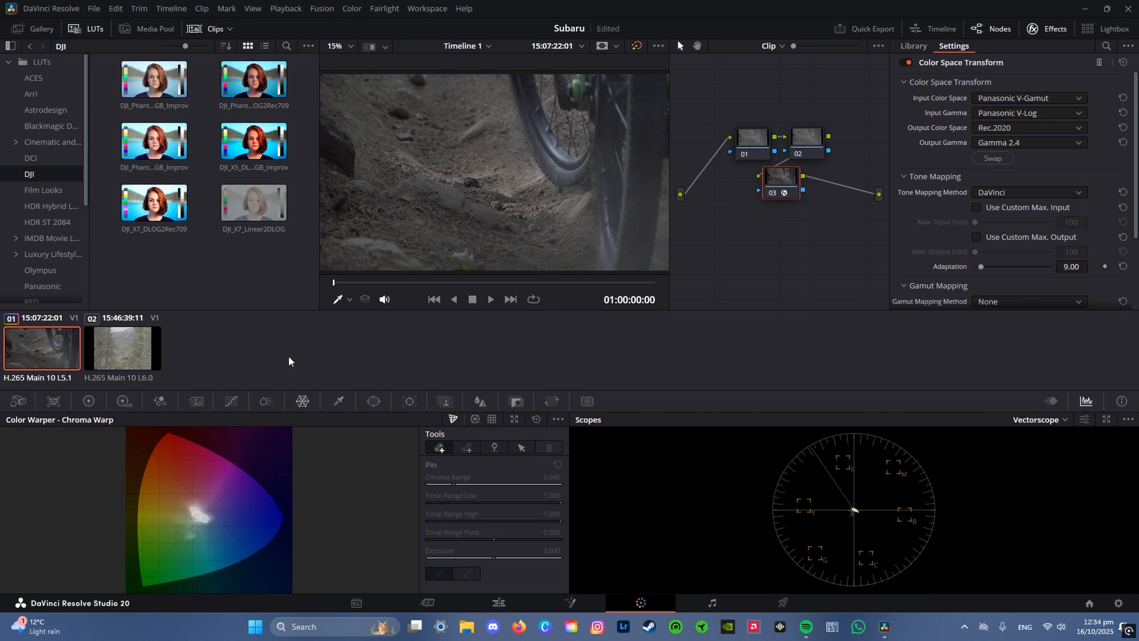
Step: Compare the two clips and copy the first clip's node grade onto the second clip
left_click(118, 352)
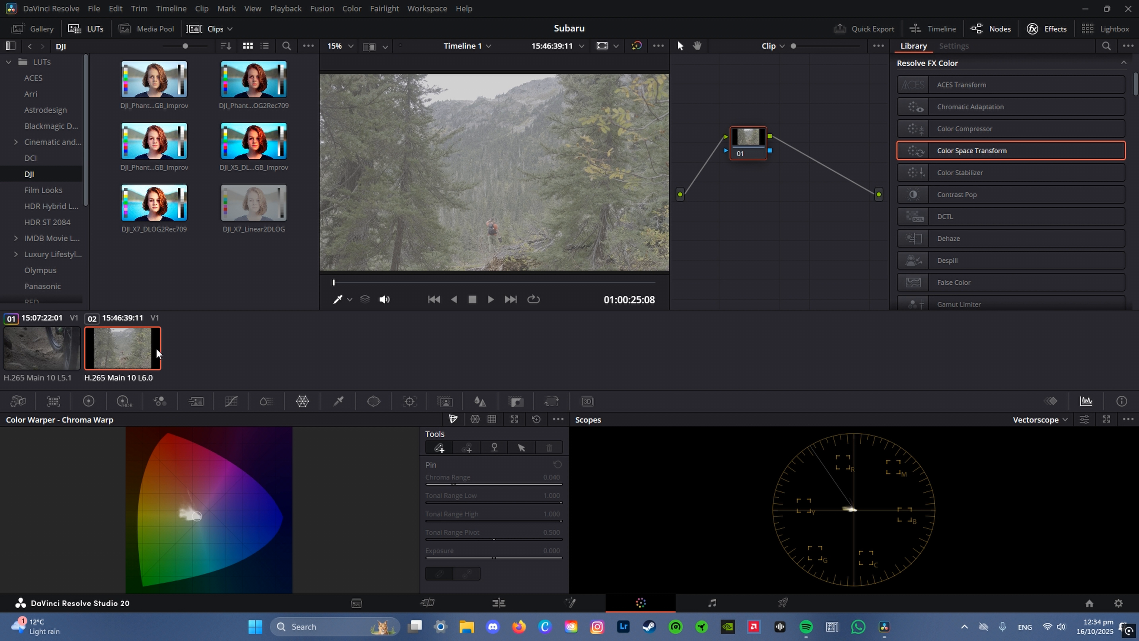
left_click(54, 349)
left_click(128, 353)
left_click(35, 340)
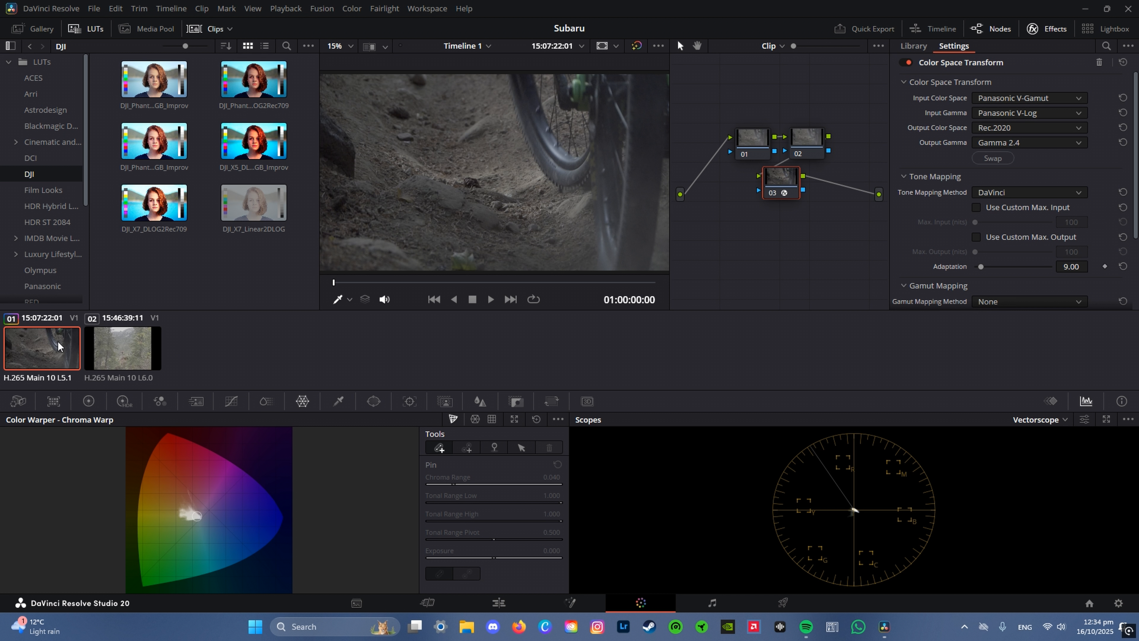
left_click(111, 341)
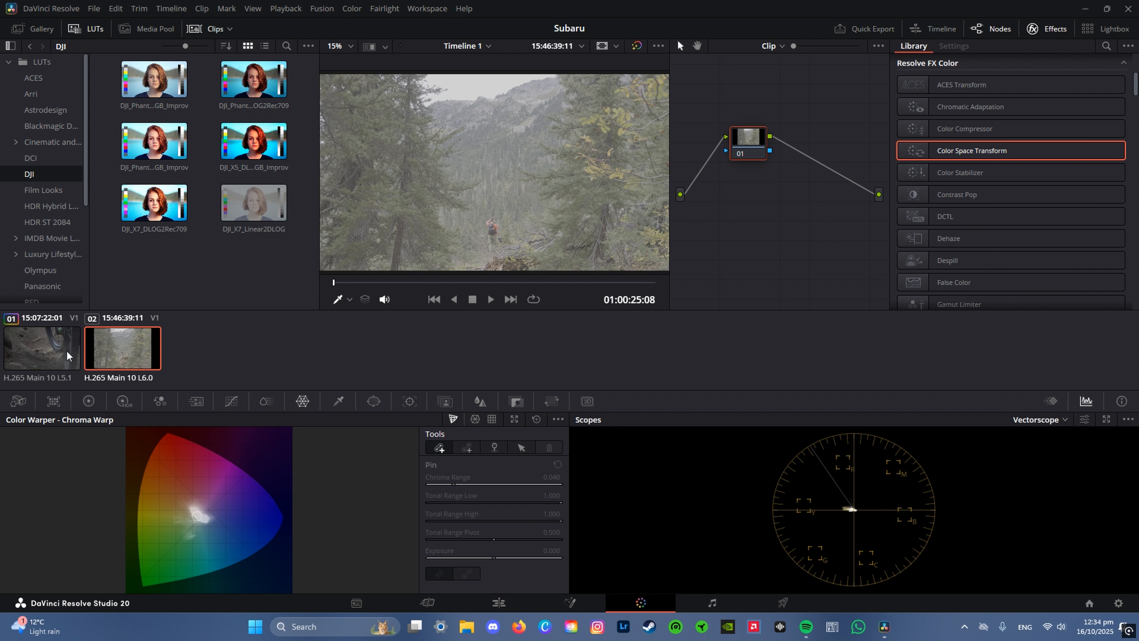
middle_click(66, 351)
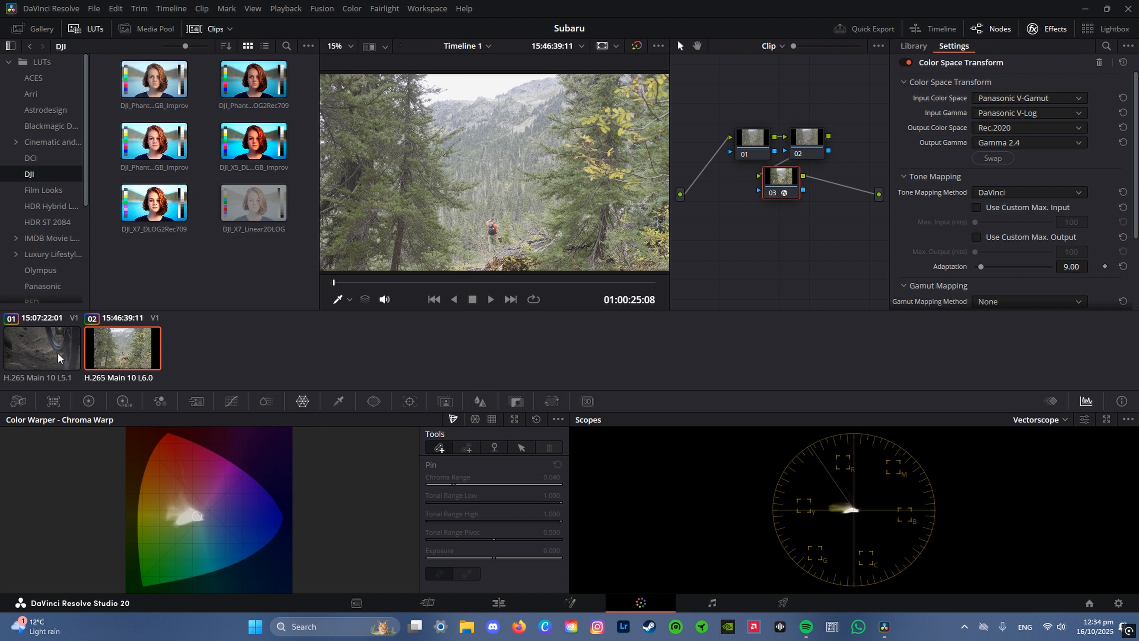
Step: Compare the two converted clips and select the first clip for grading
left_click(38, 342)
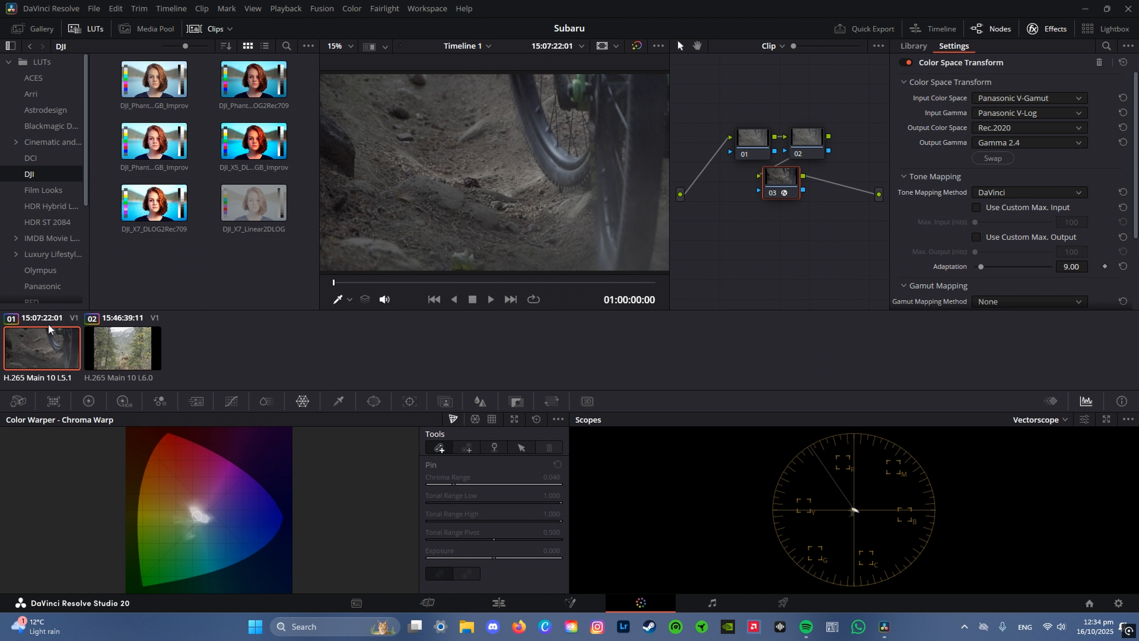
left_click(121, 354)
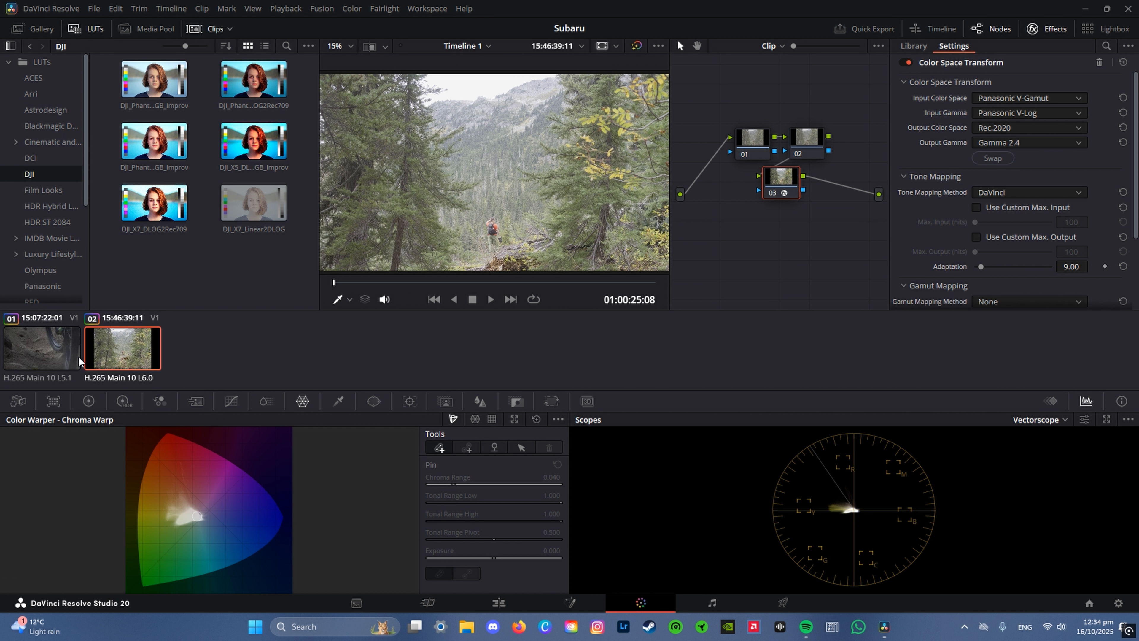
left_click(55, 349, "shift")
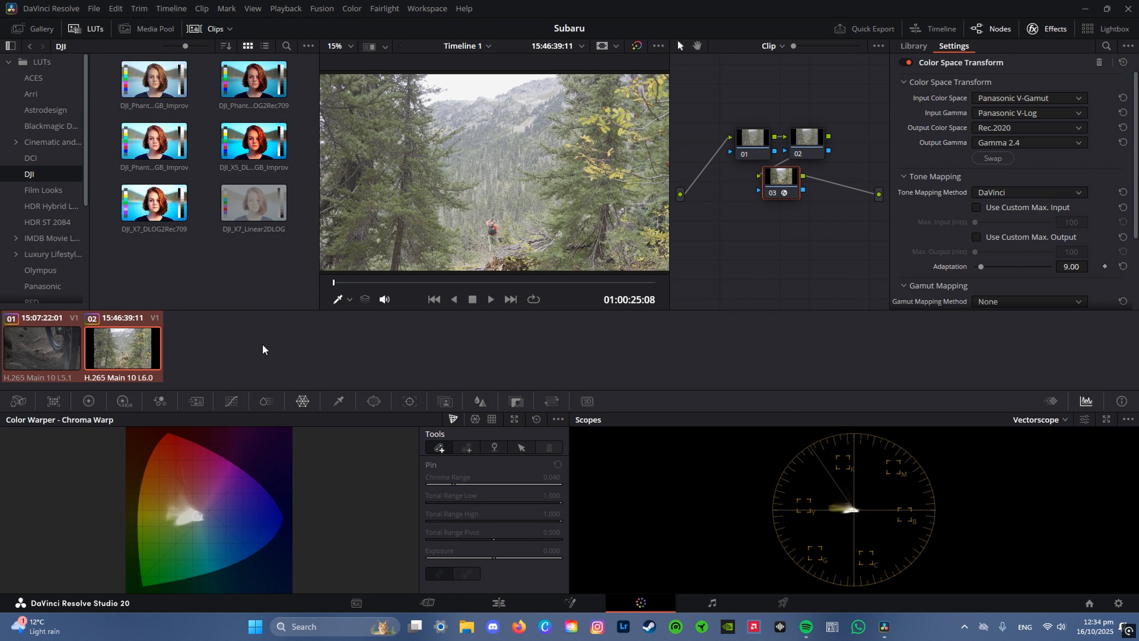
left_click(117, 341)
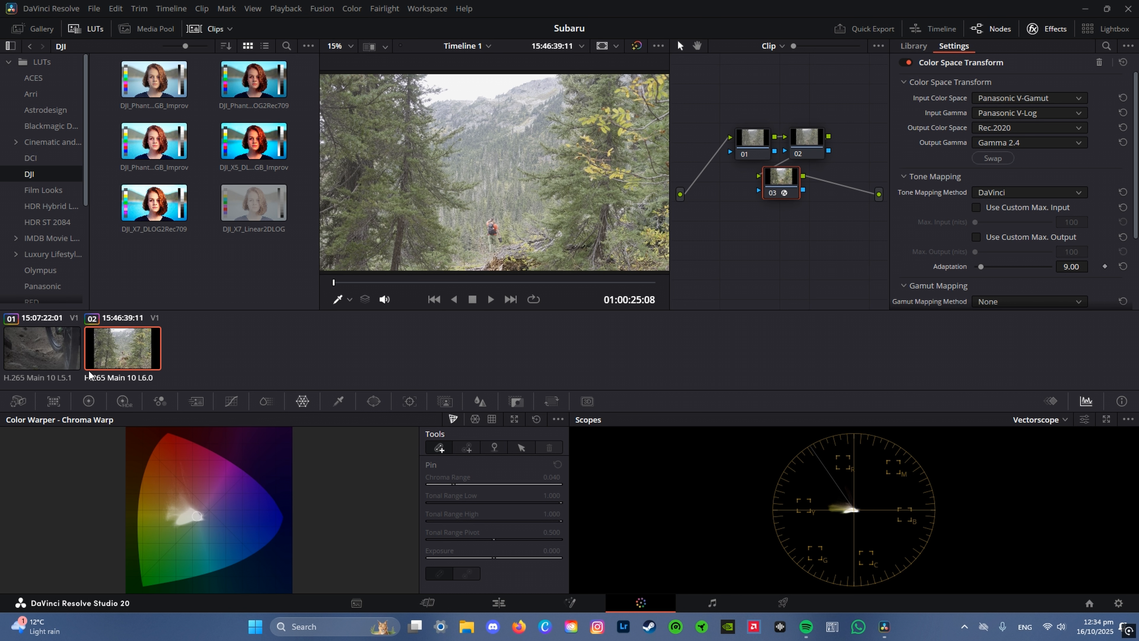
left_click(33, 339)
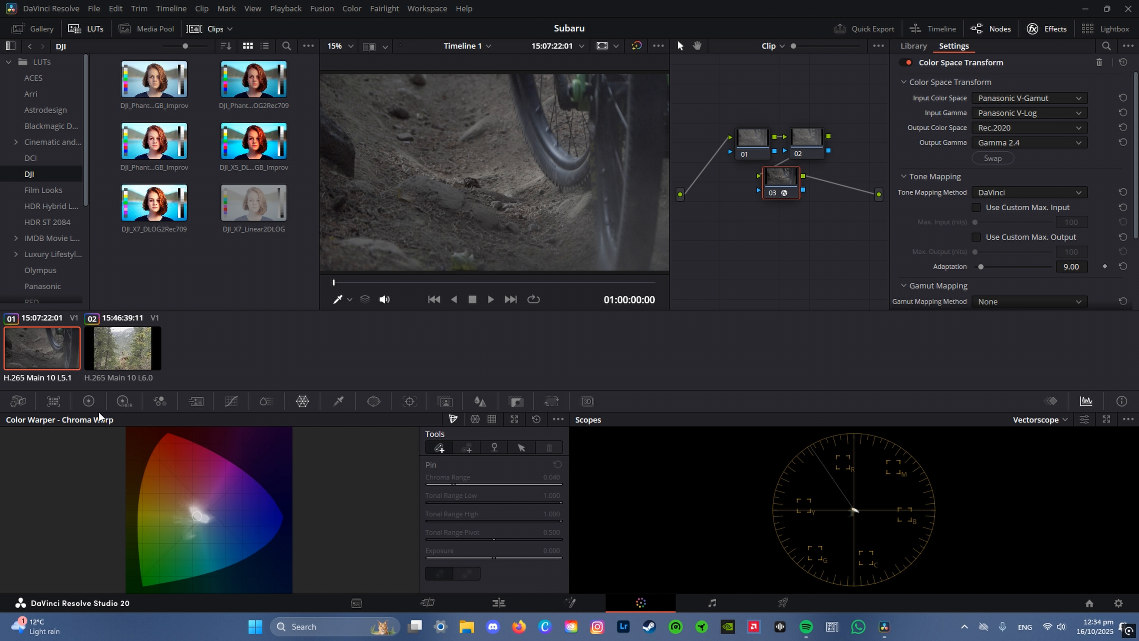
Step: Adjust the color temperature of node 01 on the first clip with the primary Color Wheels
left_click(88, 400)
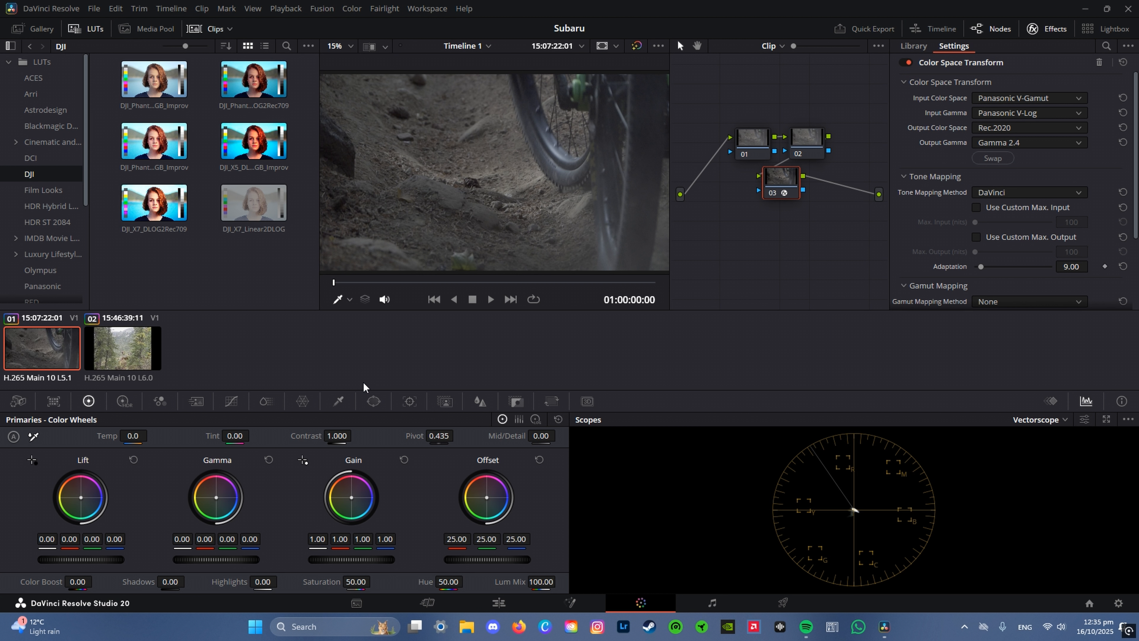
left_click(760, 137)
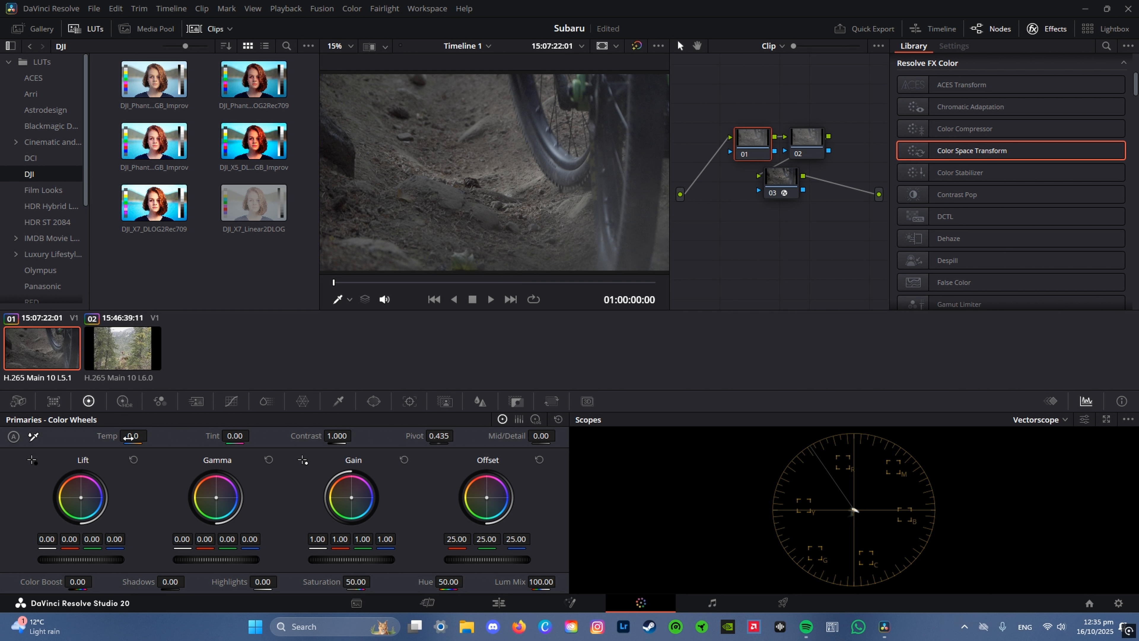
left_click_drag(130, 437, 151, 434)
mouse_move(141, 435)
left_mouse_down()
mouse_move(125, 435)
mouse_move(134, 435)
left_mouse_up()
left_click_drag(137, 435, 140, 435)
left_click_drag(150, 436, 150, 433)
Step: On node 02, set Shadows to 40, the Lift luminance to -0.01 and the Gamma luminance to 0.01
left_click(812, 139)
left_click(759, 150)
left_click(820, 142)
left_click_drag(170, 582, 185, 581)
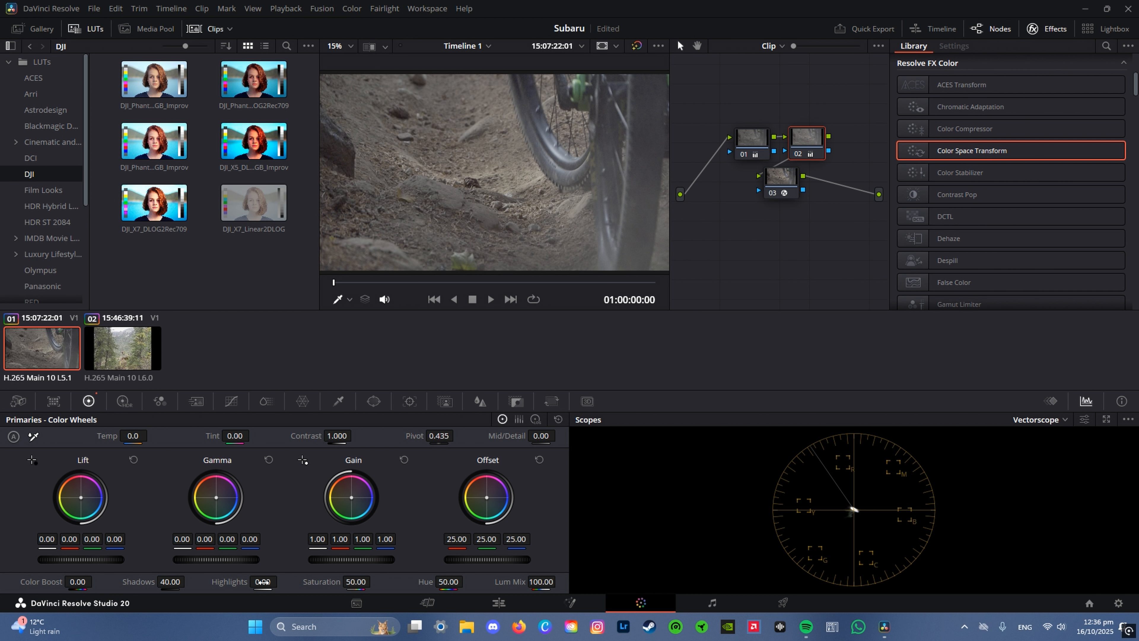
left_click_drag(263, 581, 281, 581)
left_click_drag(50, 537, 47, 537)
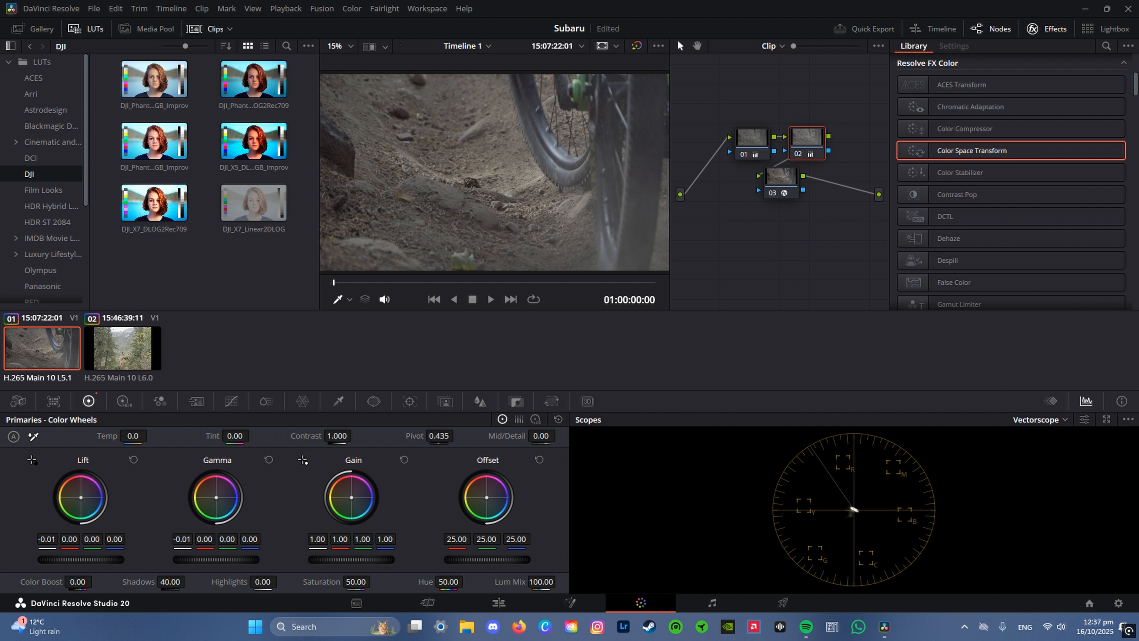
left_click_drag(181, 538, 185, 538)
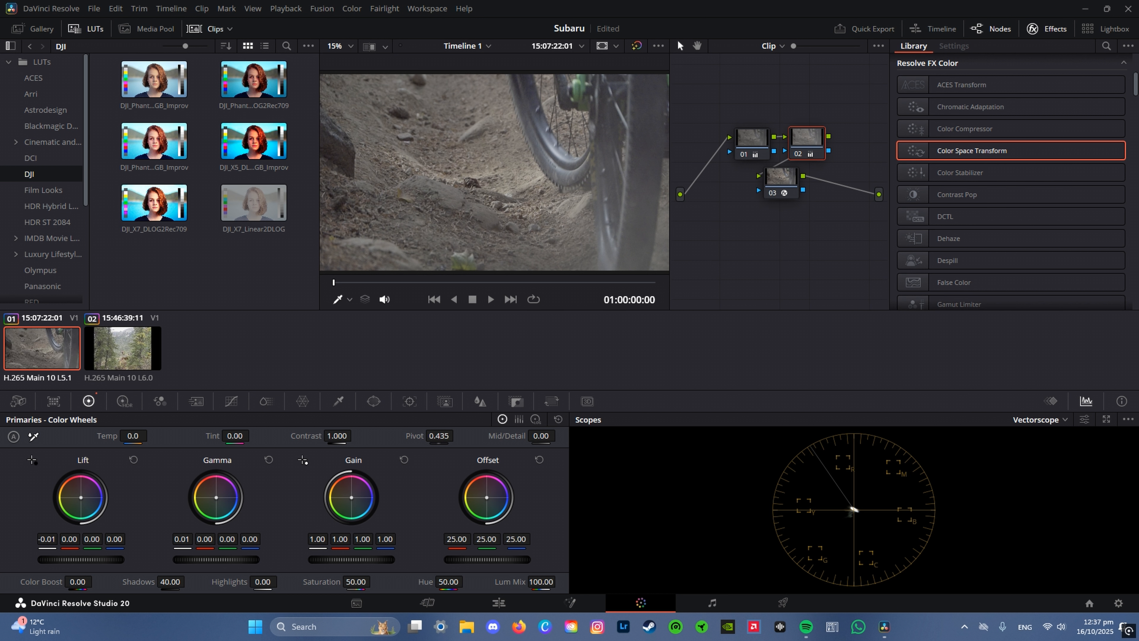
Step: Set node 02's Contrast to 1.276, Mid/Detail to 14 and Color Boost to 28.5
mouse_move(336, 436)
left_mouse_down()
mouse_move(379, 436)
mouse_move(356, 435)
left_mouse_up()
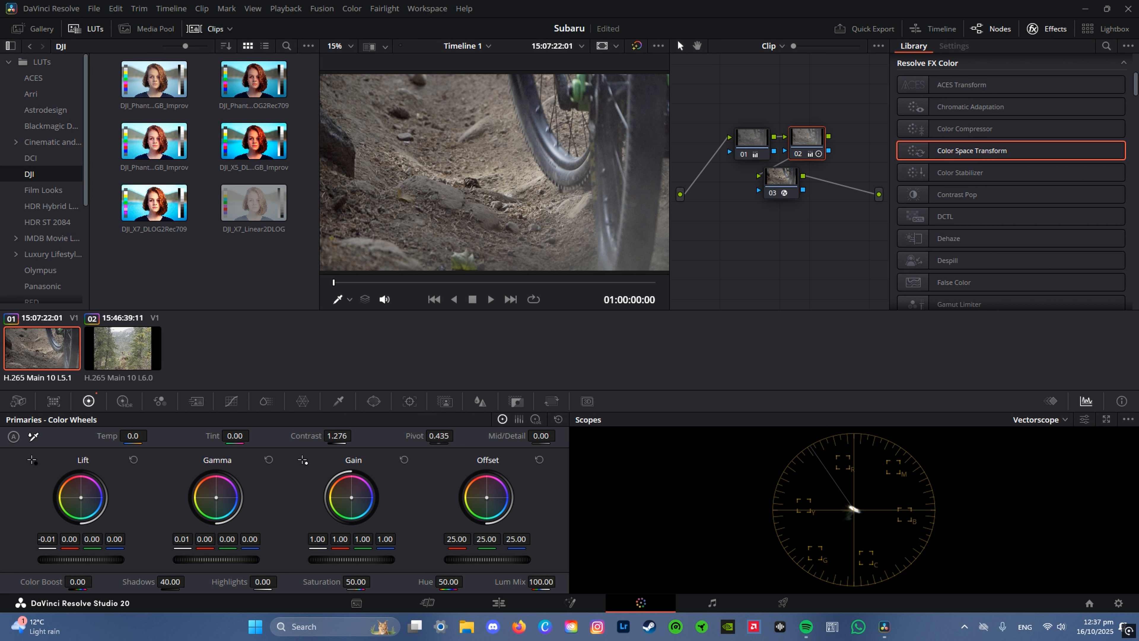
left_click_drag(541, 435, 547, 435)
left_click_drag(78, 582, 157, 582)
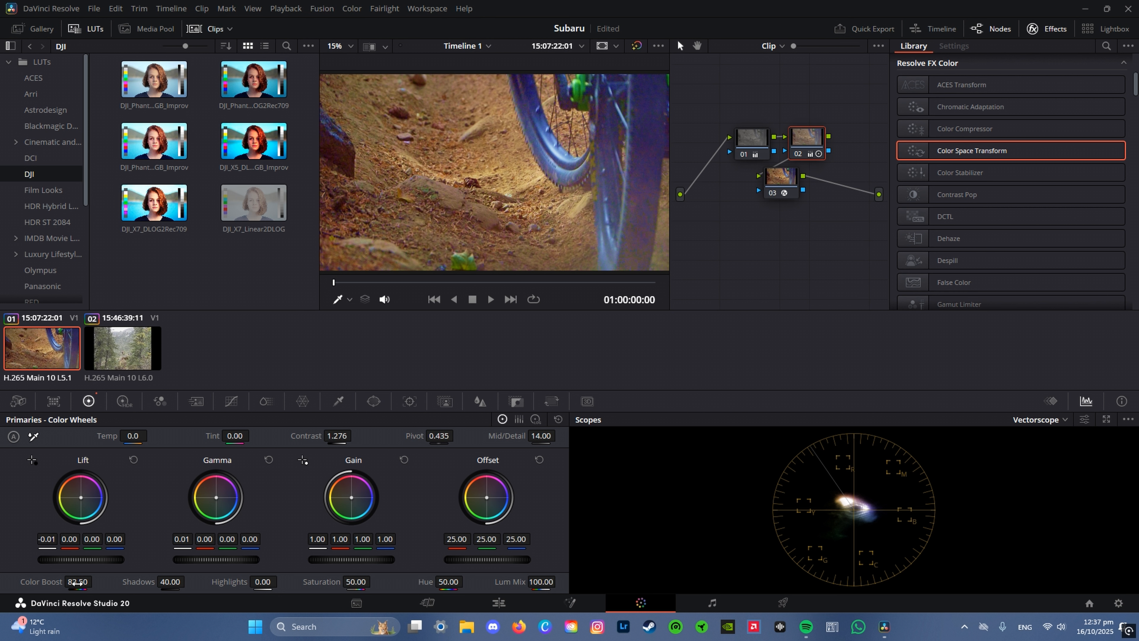
mouse_move(76, 582)
left_mouse_down()
mouse_move(49, 582)
mouse_move(95, 581)
mouse_move(72, 581)
mouse_move(83, 581)
left_mouse_up()
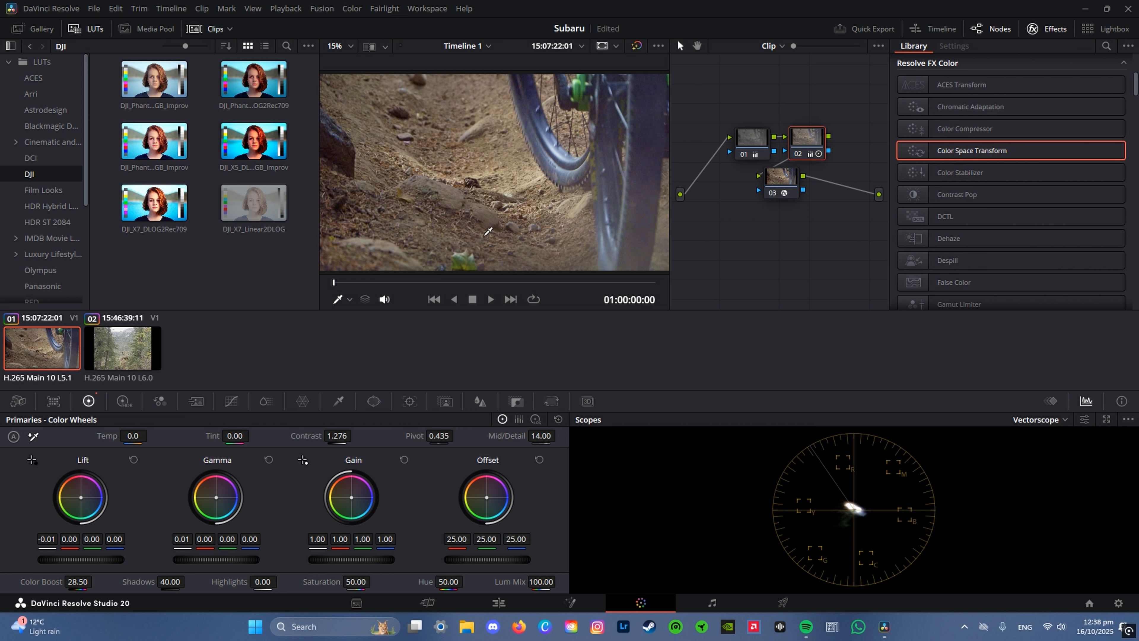
Step: Open the Color Warper, add a serial node after node 02, and line up nodes 03 and 04 below the first two
left_click(304, 403)
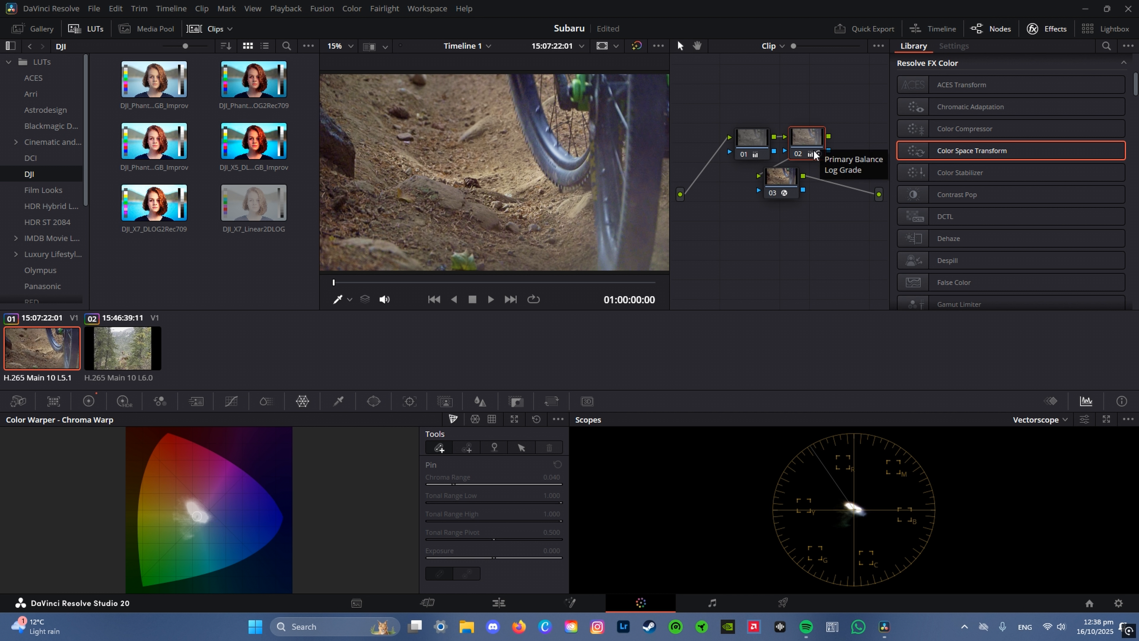
key("alt+s")
left_click_drag(706, 191, 728, 190)
left_click_drag(776, 191, 808, 190)
left_click_drag(737, 186, 763, 187)
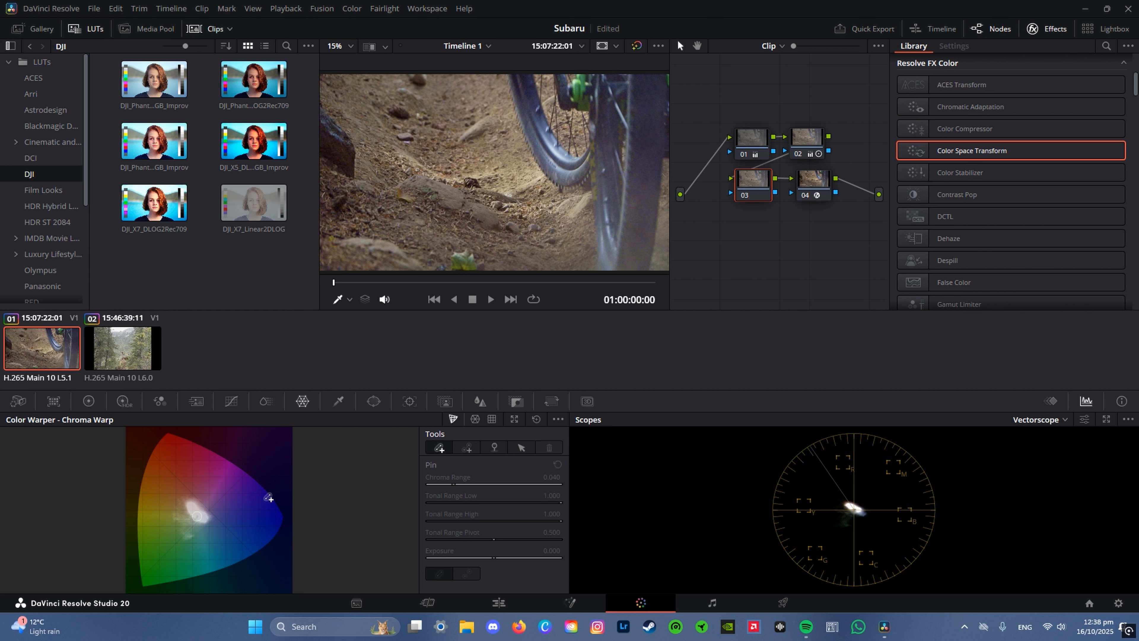
Step: Shift the bluish and near-neutral tones of node 03 with several Chroma Warp strokes and save the project
left_click(217, 519)
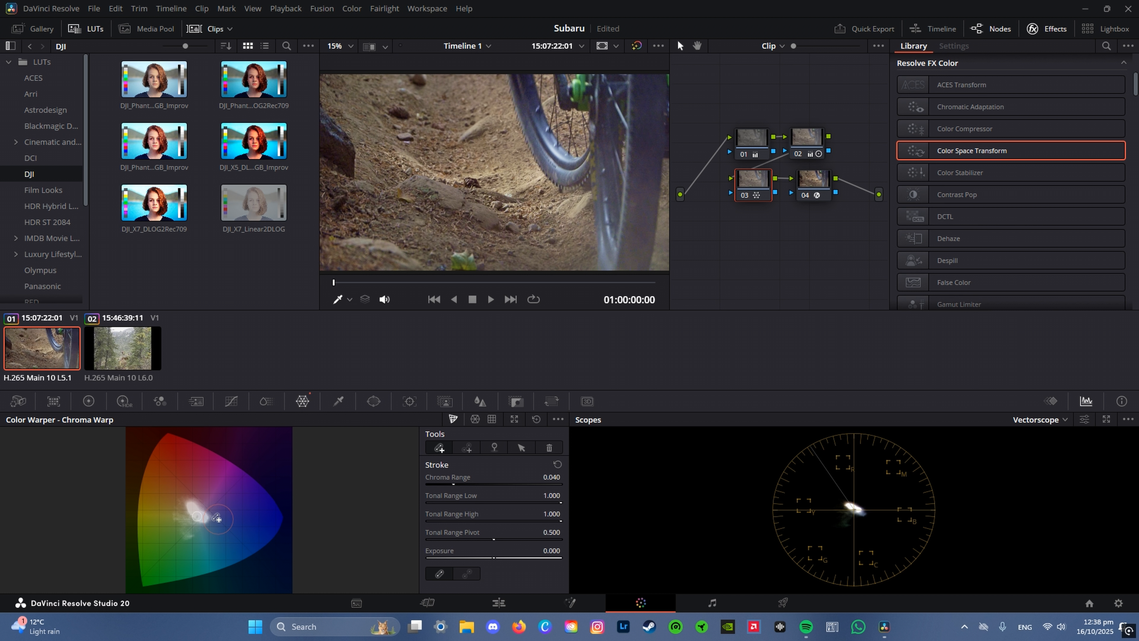
left_click_drag(219, 520, 219, 519)
mouse_move(223, 520)
left_mouse_down()
mouse_move(208, 519)
mouse_move(214, 502)
mouse_move(207, 532)
left_mouse_up()
key("ctrl+s")
left_click(582, 94)
left_click_drag(210, 502, 224, 513)
left_click(226, 517)
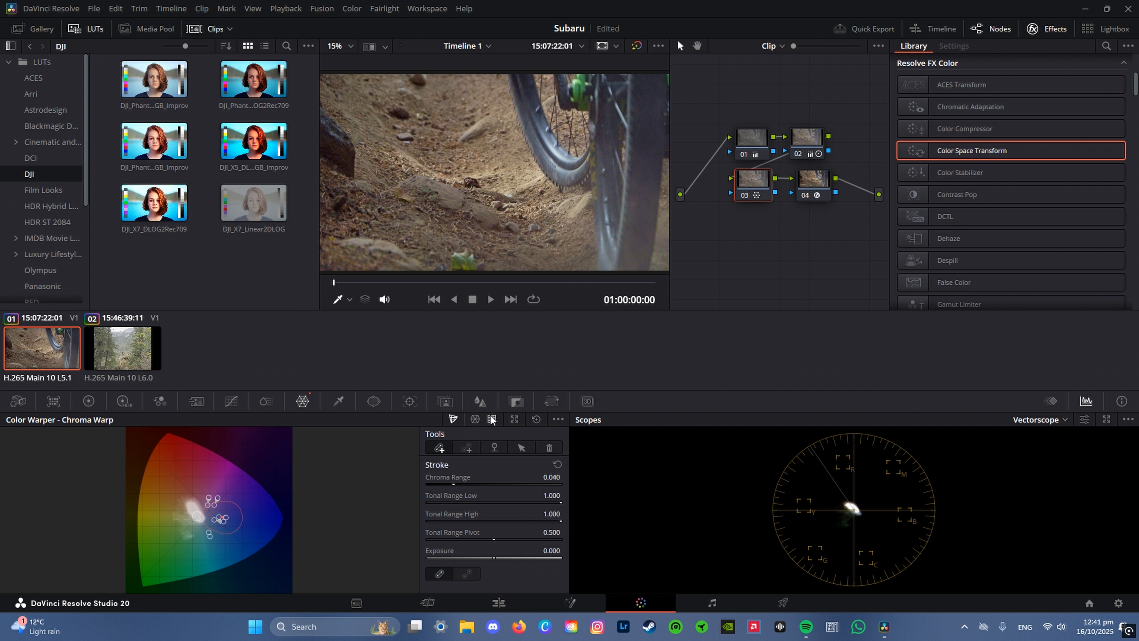
Step: Check the grade on the Edit page, then compare the image with nodes 03 and 02 switched off and on
left_click(487, 609)
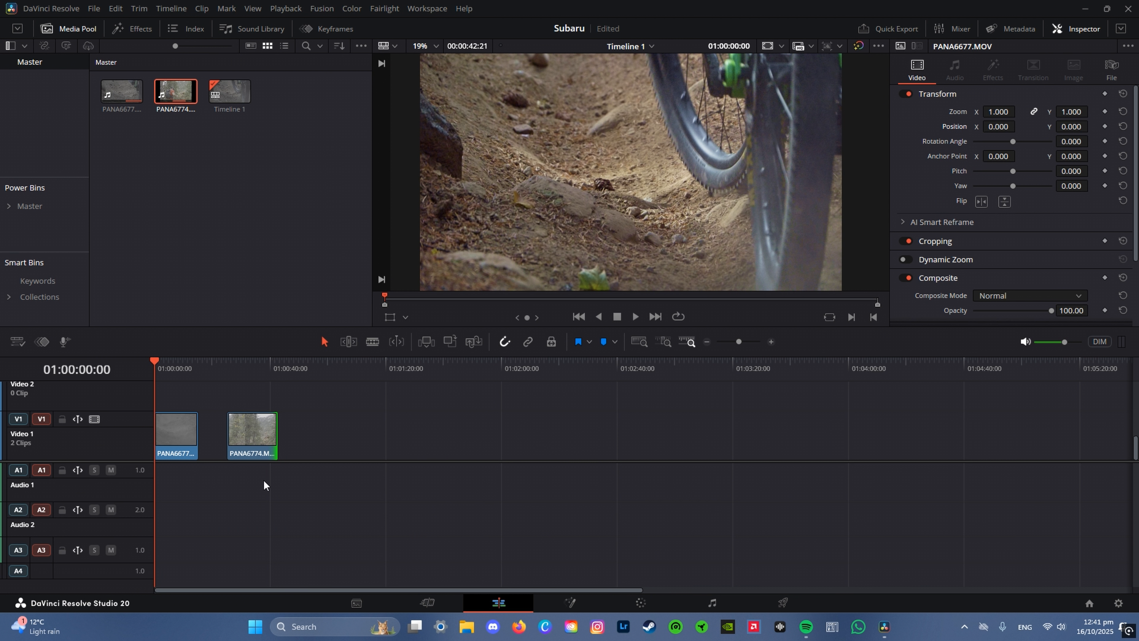
left_click(640, 602)
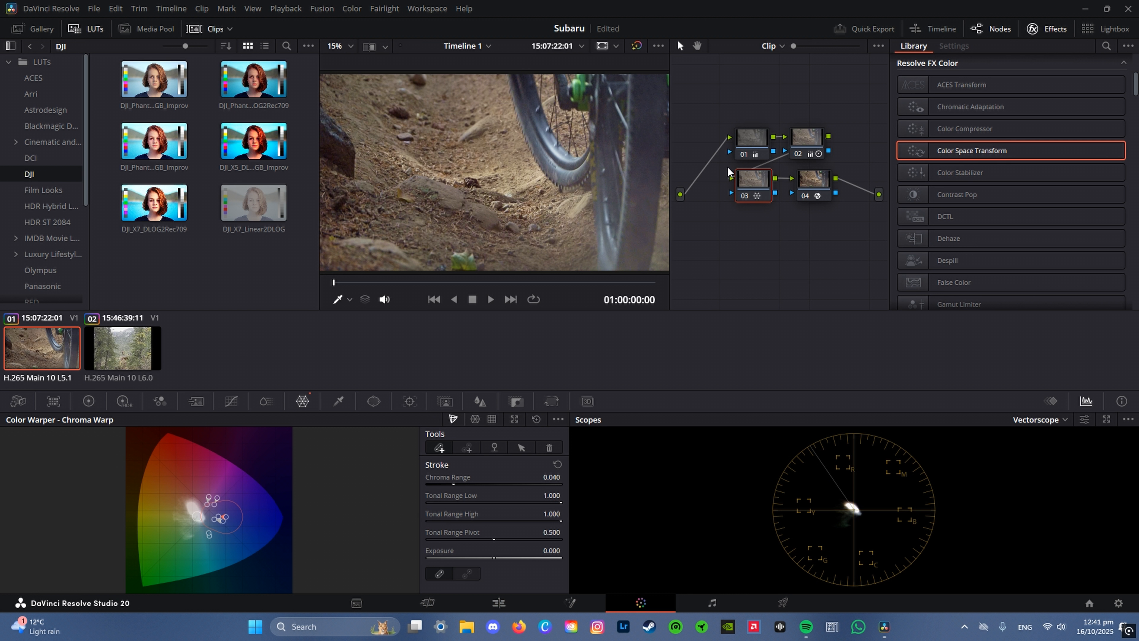
left_click(744, 196)
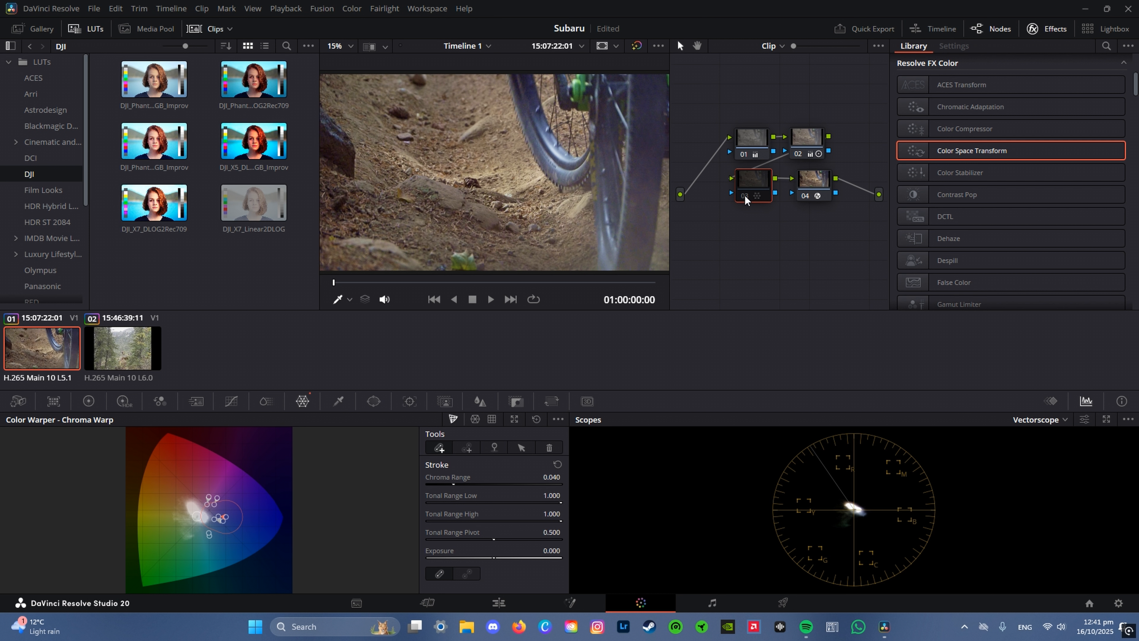
left_click(745, 195)
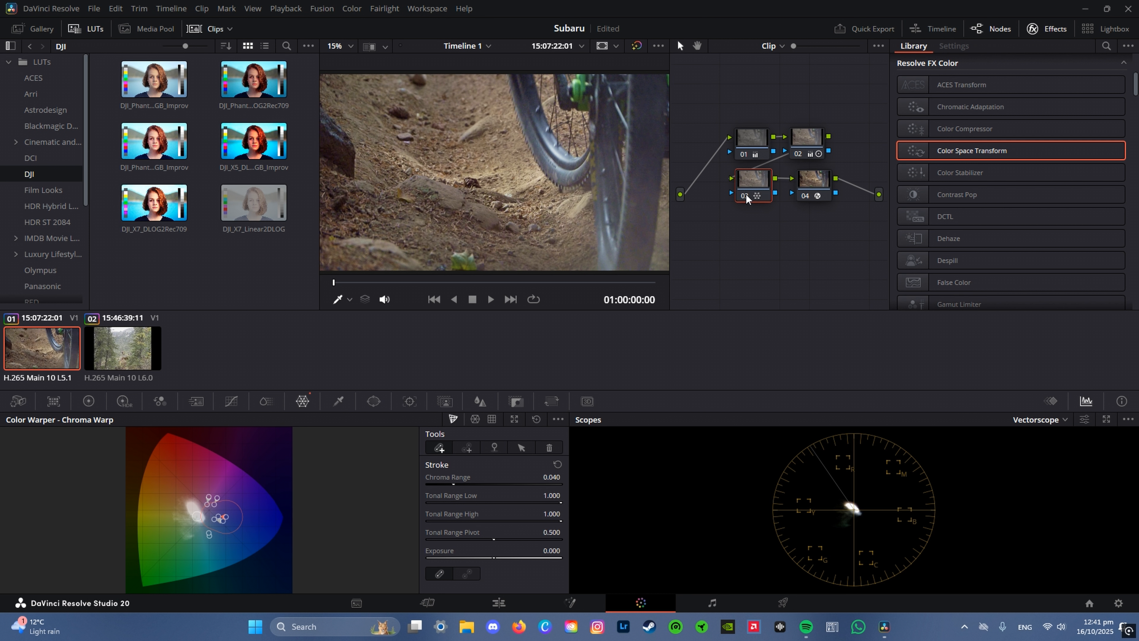
left_click(746, 195)
left_click(746, 195)
left_click(746, 196)
left_click(745, 194)
left_click(798, 153)
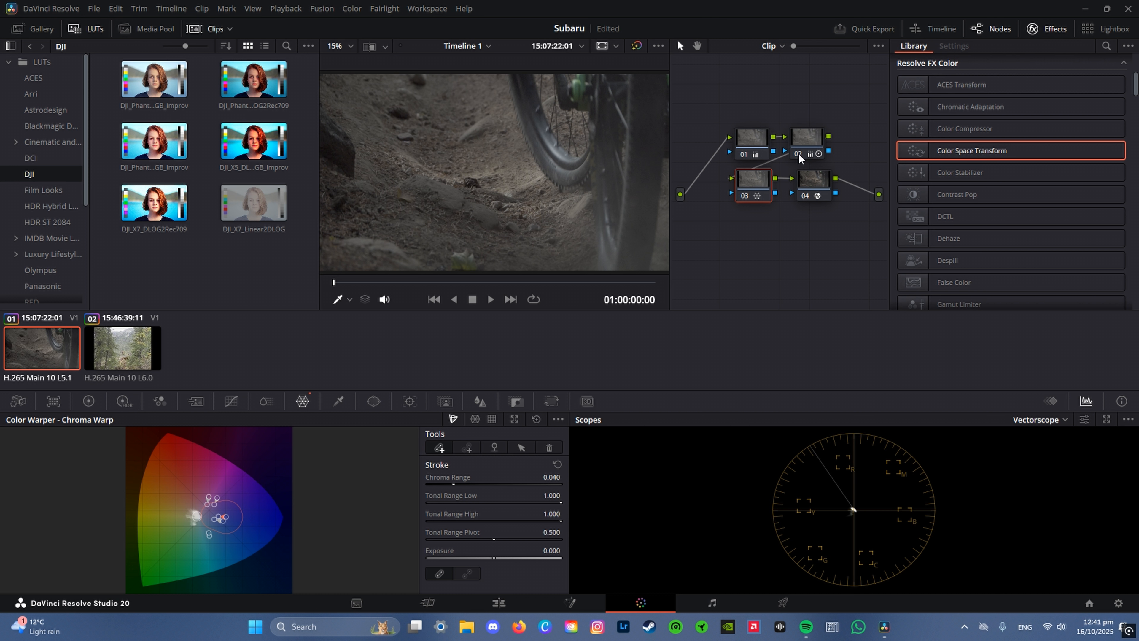
left_click(798, 153)
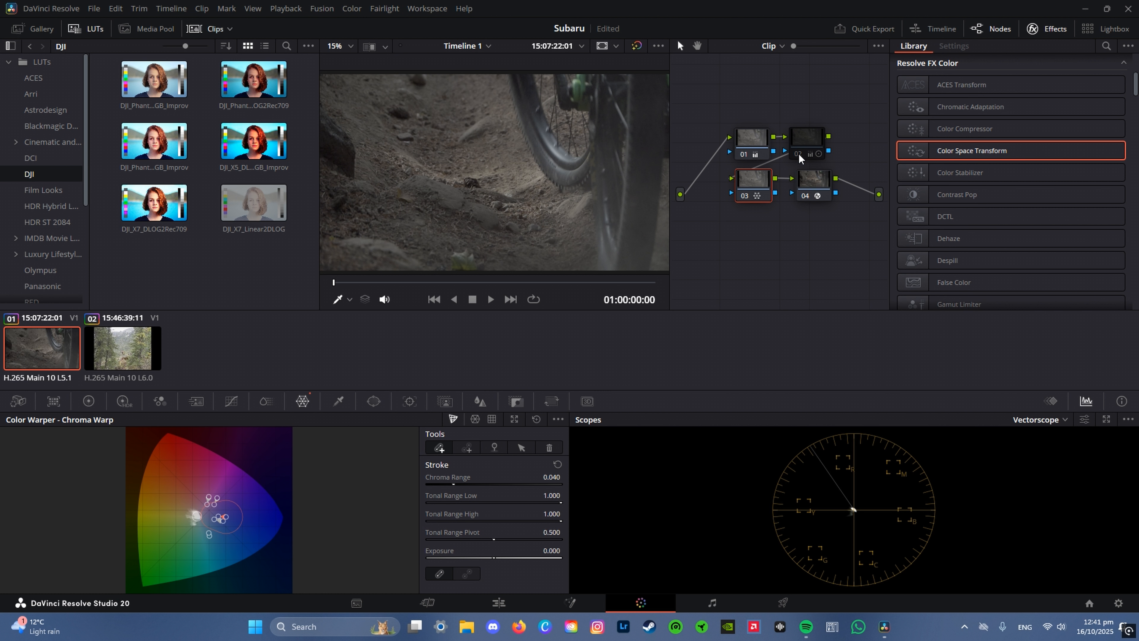
left_click(798, 153)
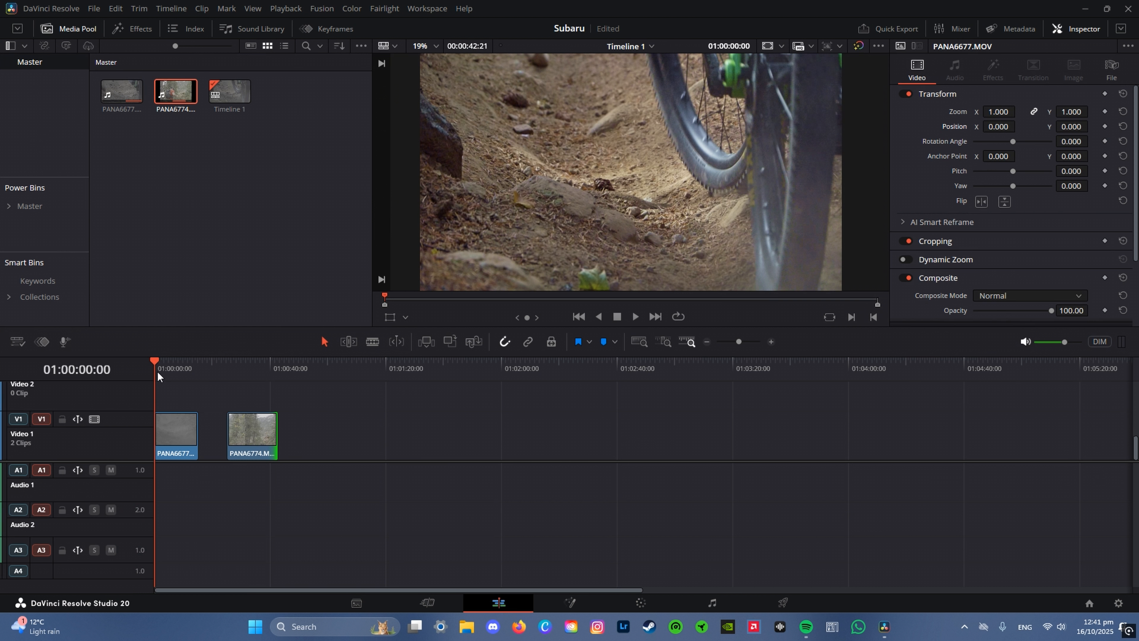
Step: Play the graded PANA6677 clip, then add more Chroma Warp strokes to the reddish tones of node 03
key("space")
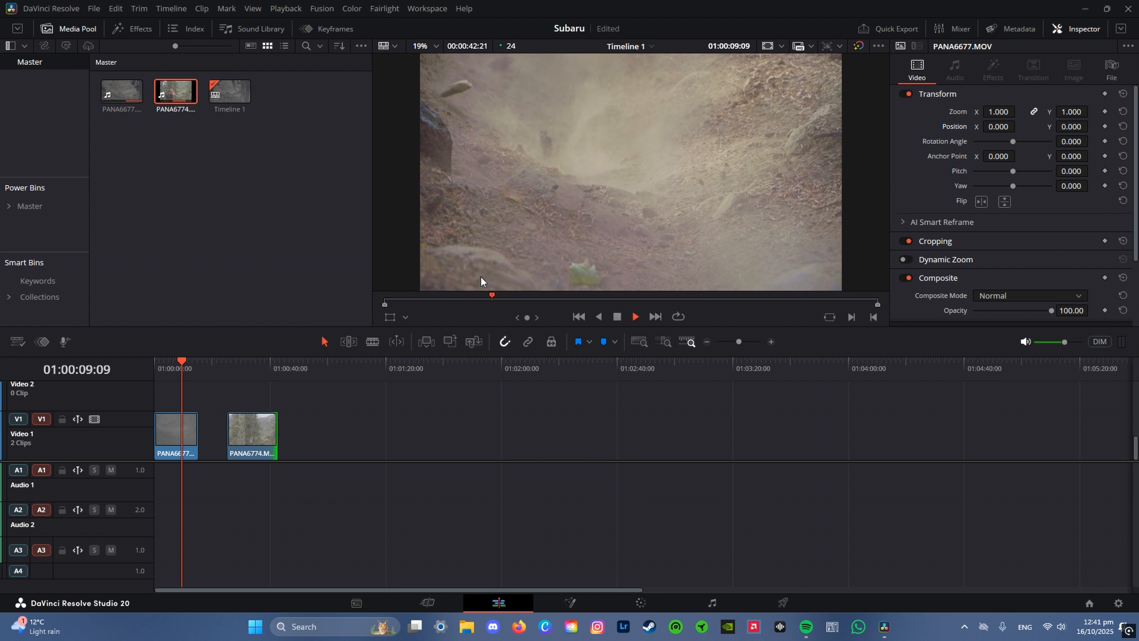
key("space")
left_click(640, 602)
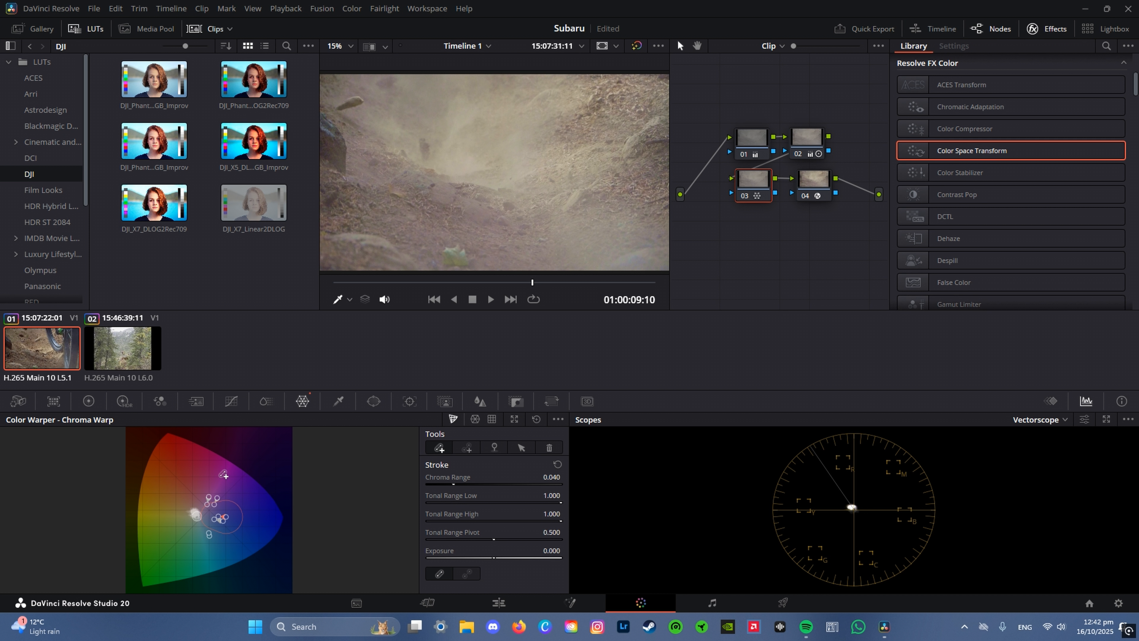
left_click_drag(224, 475, 211, 496)
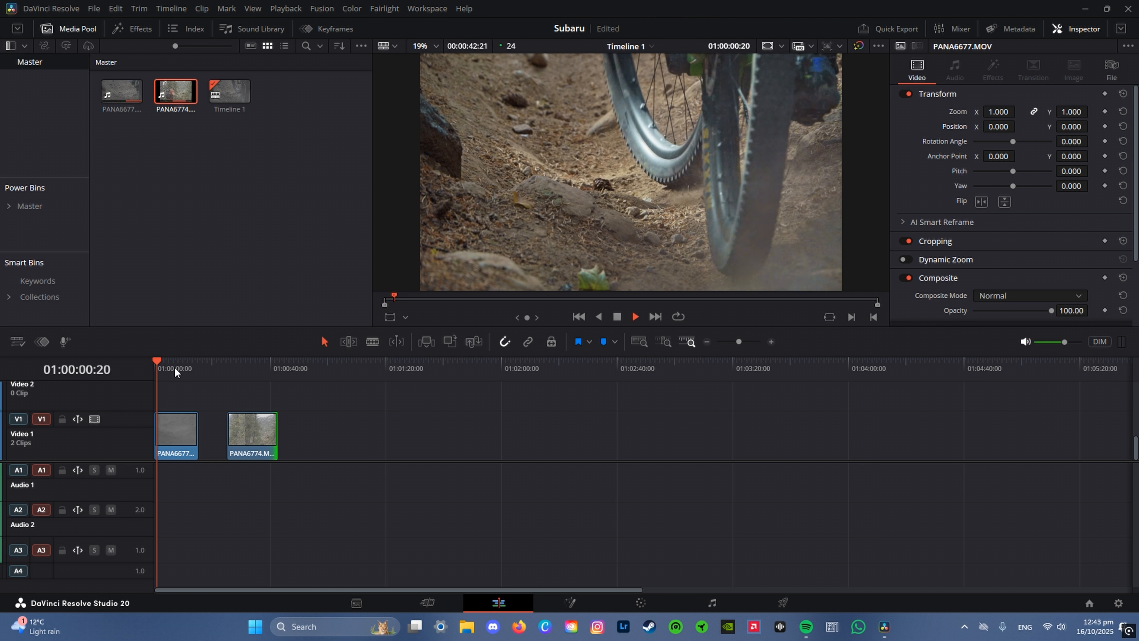
Step: Review the refined PANA6677 grade in timeline playback and inspect the frame at 01:00:05:08 on the Color page
key("space")
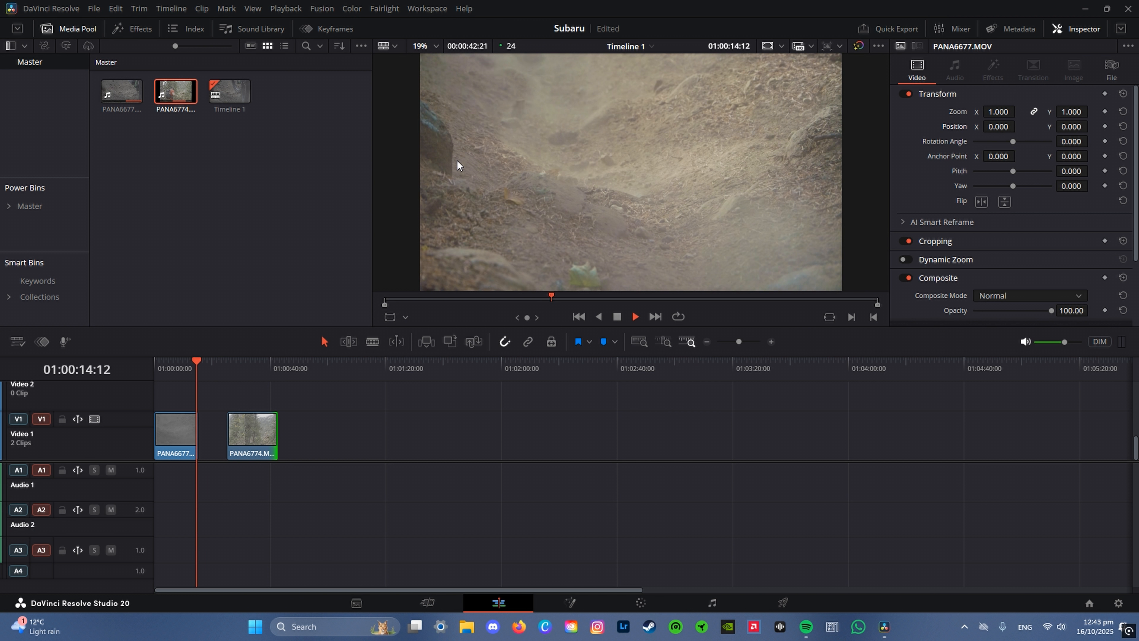
left_click(170, 364)
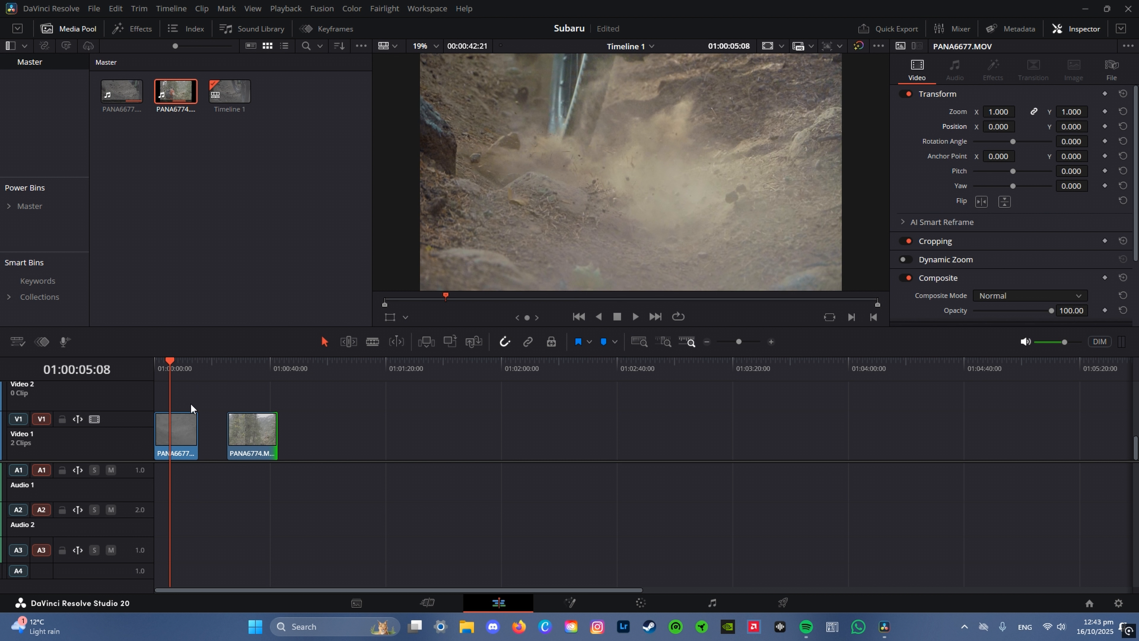
left_click(640, 602)
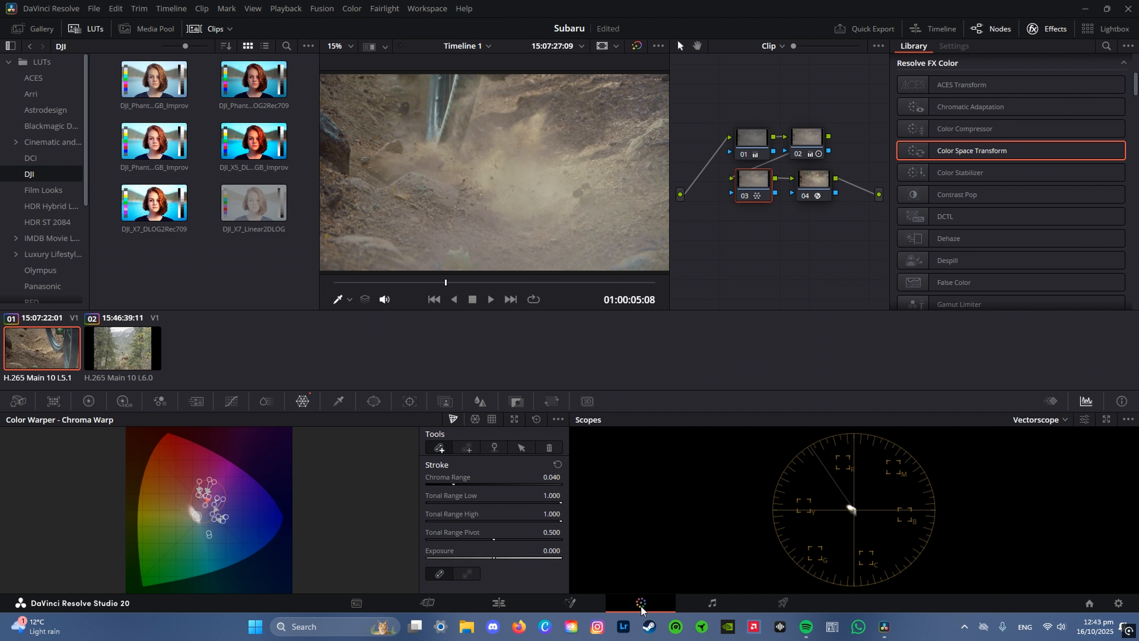
scroll(952, 142, "up", 3)
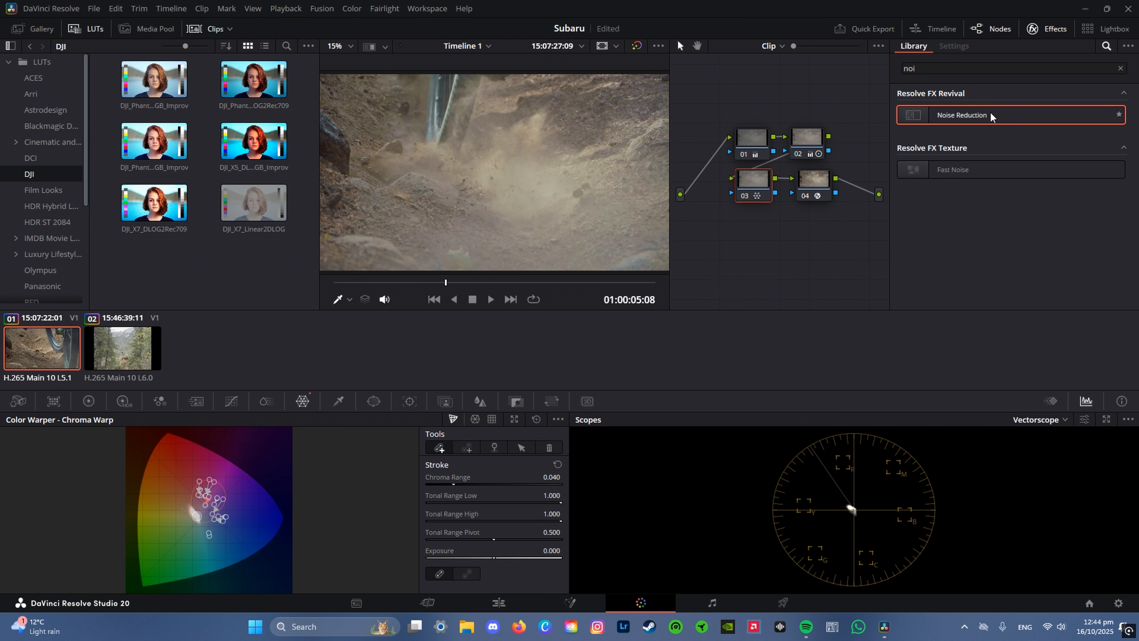
Step: Add a serial node after node 04 and apply Noise Reduction to it, using AI UltraNR spatial mode and an analyzed noise profile
left_click(813, 192)
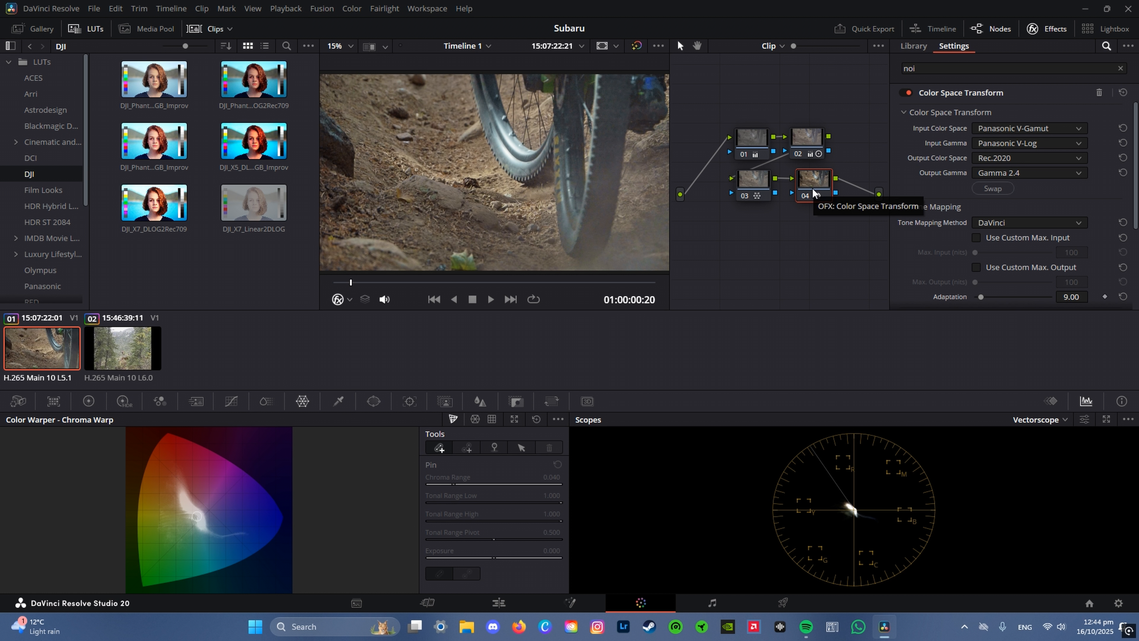
key("alt+s")
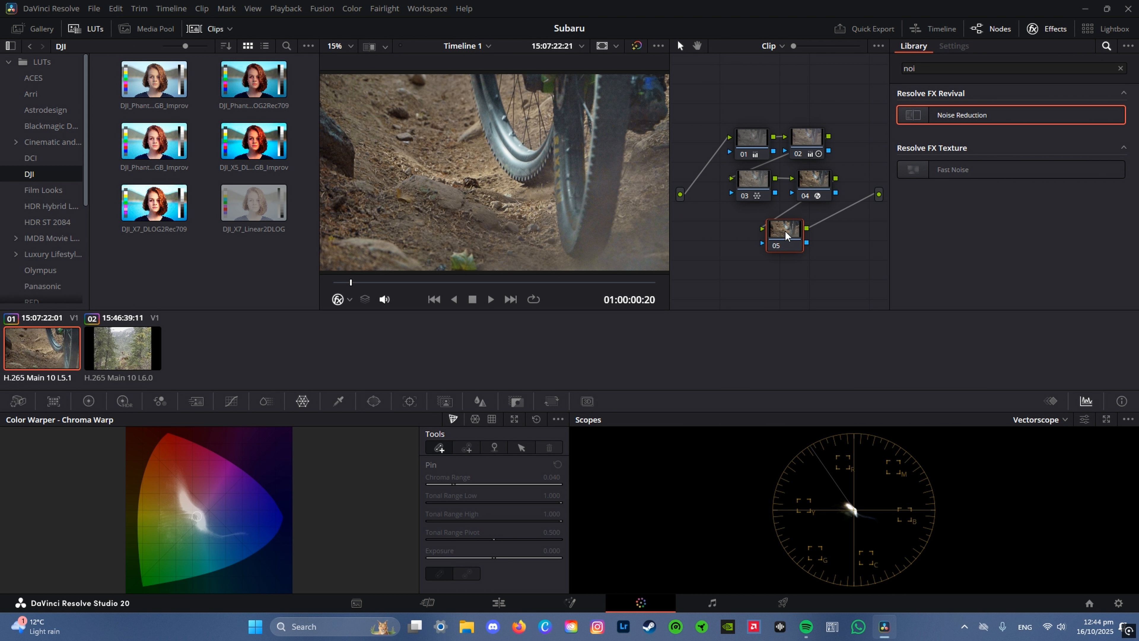
left_click_drag(949, 126, 785, 231)
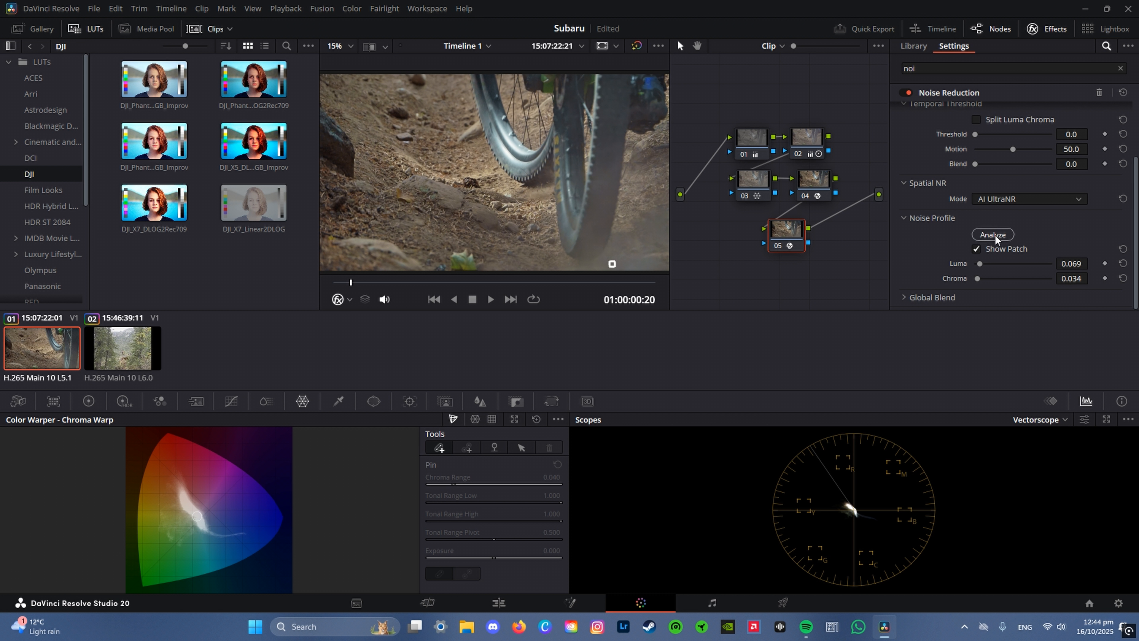
Step: Play the noise-reduced PANA6677 clip on the Edit page, inspect the frame at 01:00:08:00, and return the playhead to 01:00:00:00
key("shift+4")
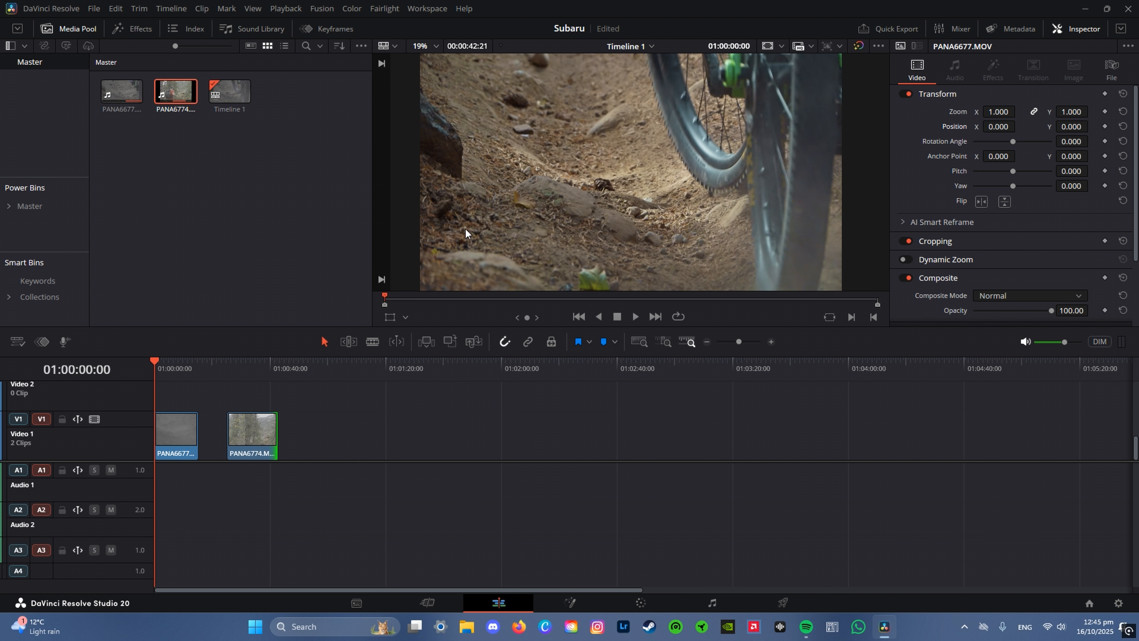
key("space")
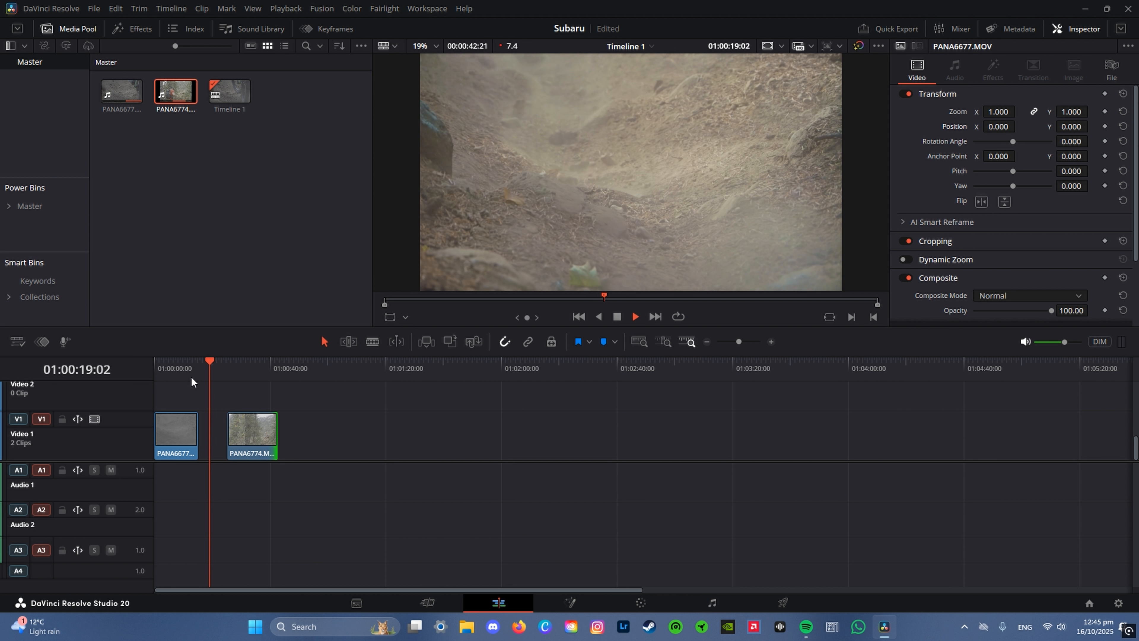
key("space")
left_click(176, 367)
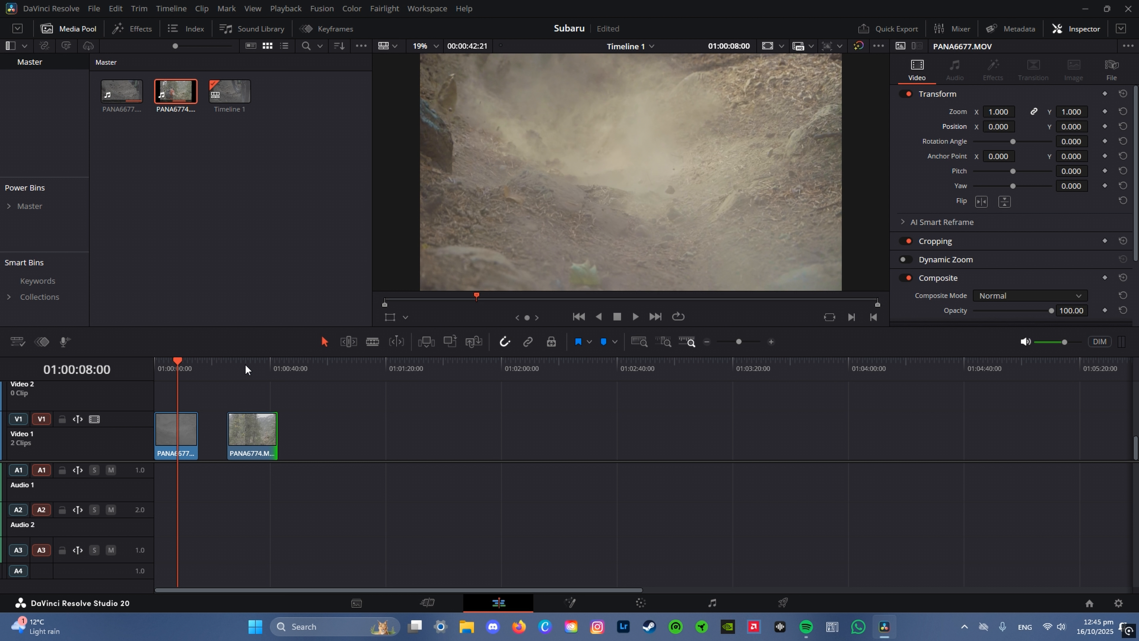
left_click(155, 370)
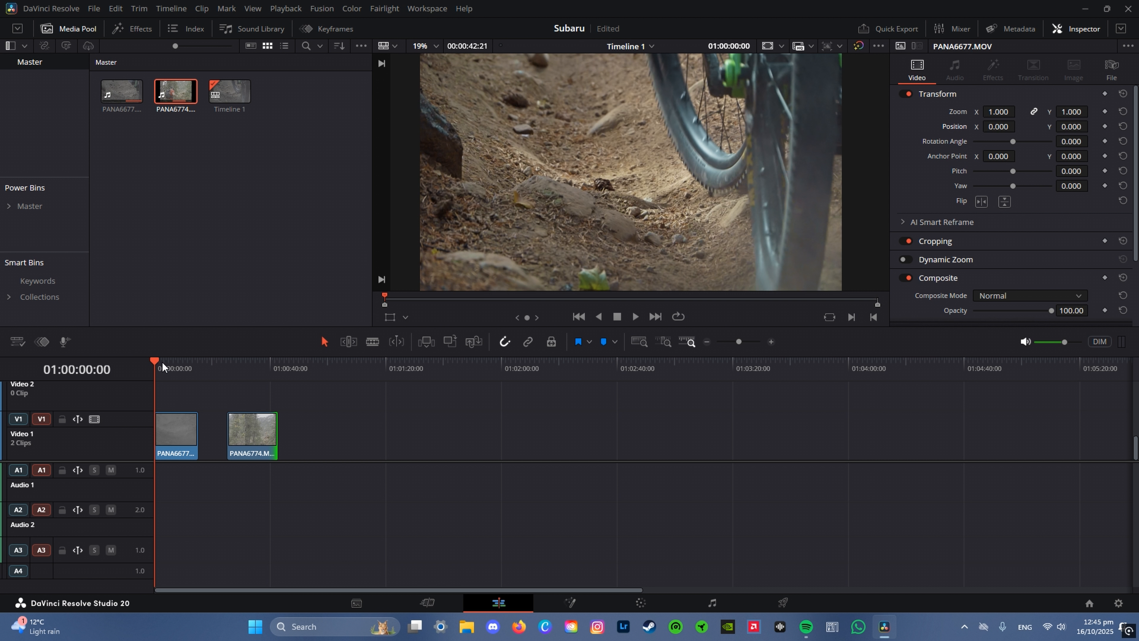